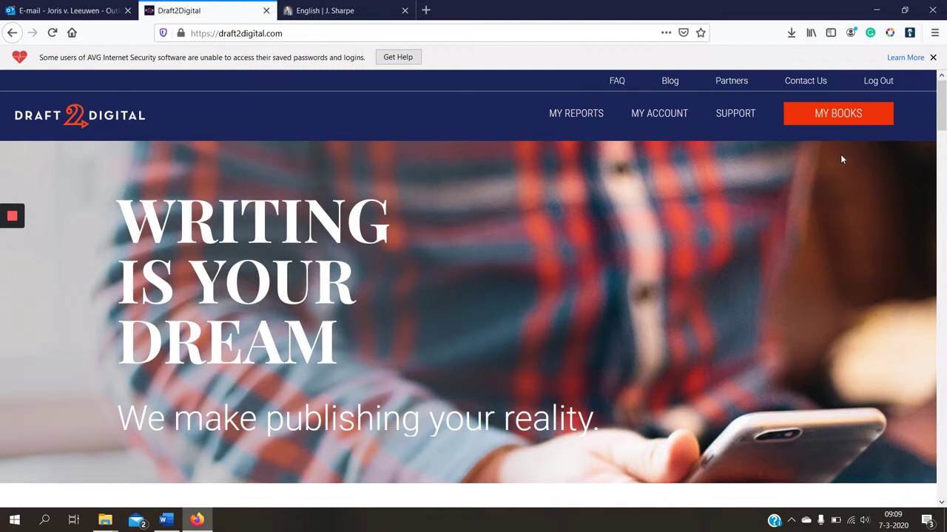
Step: Create a new book entry and upload "The treehouse - D2D.docx" from the engelse vertalingen folder as its book file
left_click(837, 126)
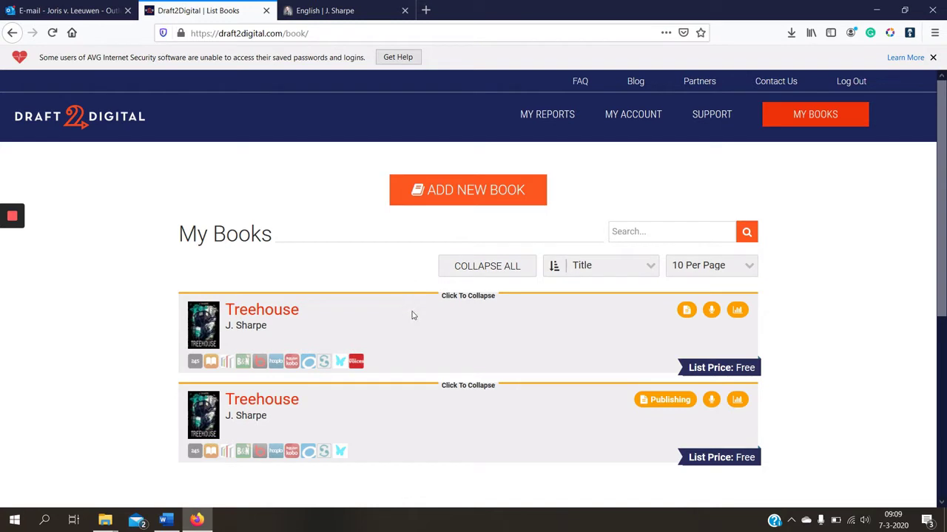
left_click(460, 200)
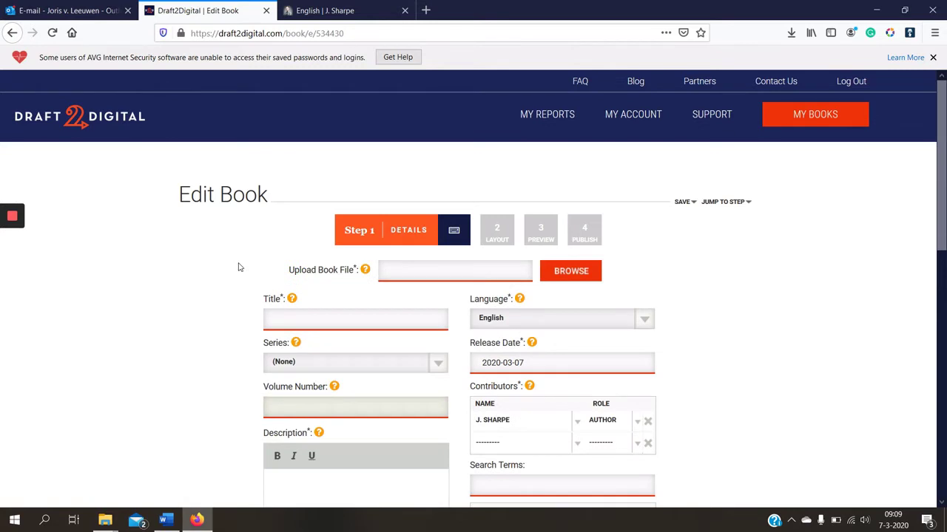
scroll(239, 266, "down", 2)
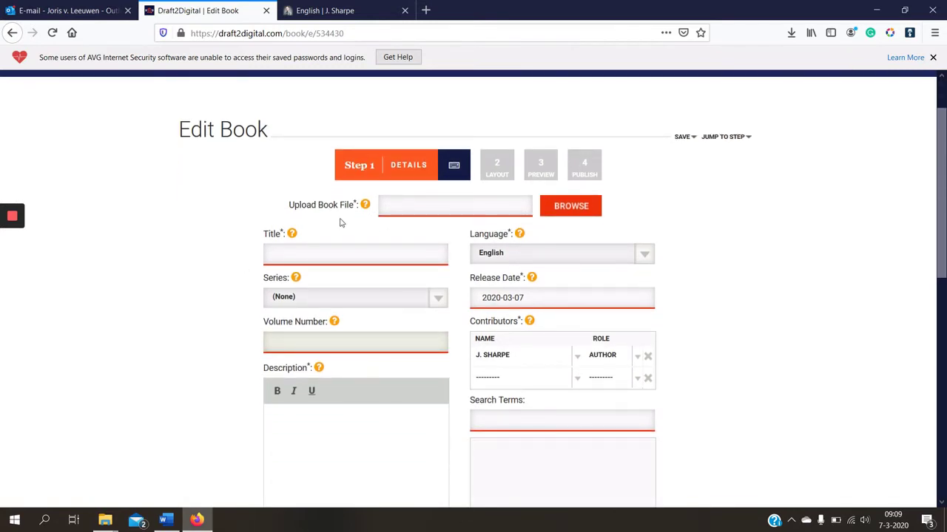
left_click(566, 209)
scroll(82, 151, "up", 3)
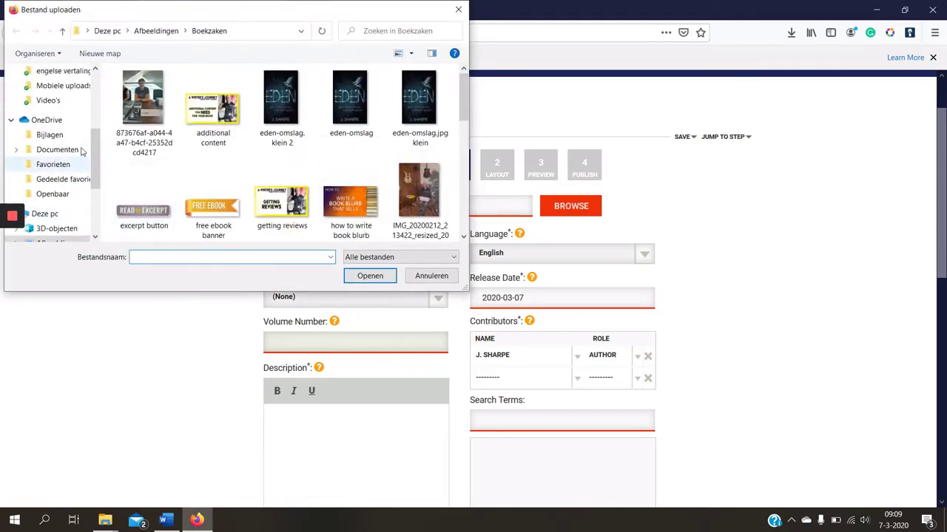
scroll(59, 119, "up", 2)
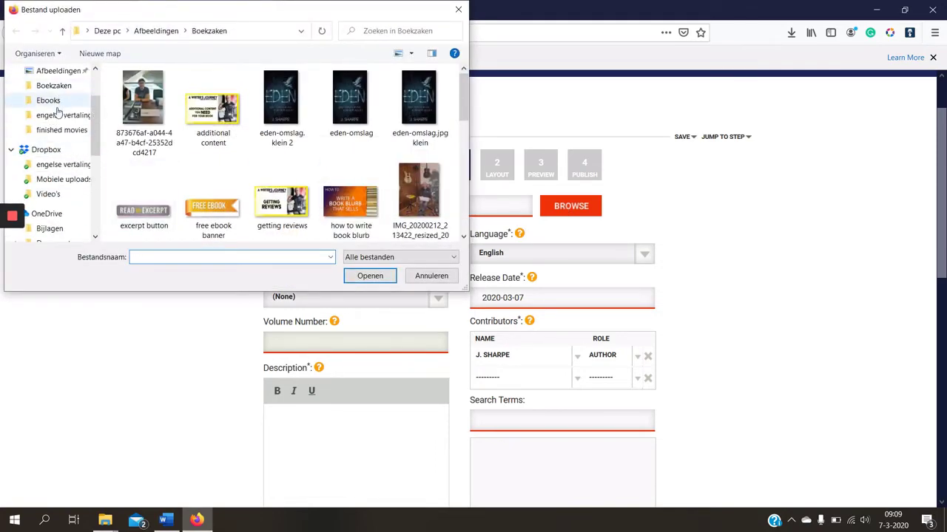
left_click(59, 116)
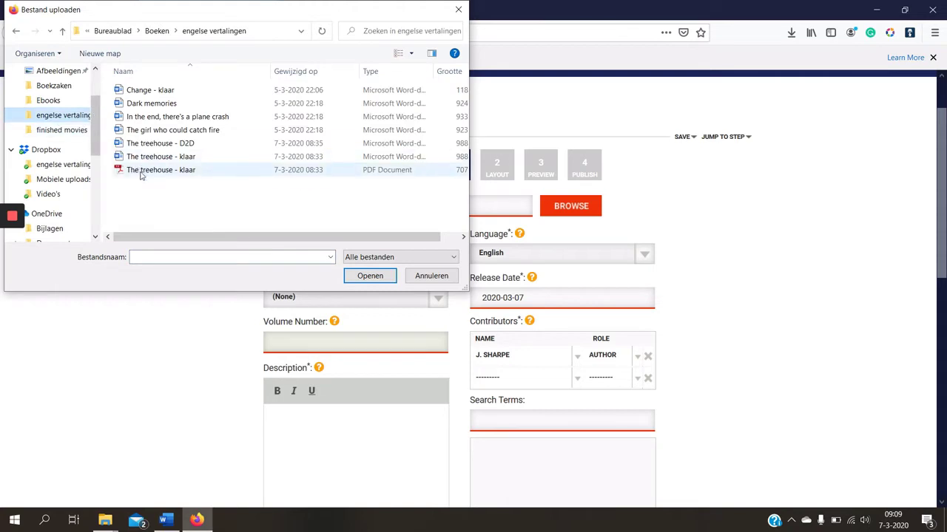
left_click(146, 144)
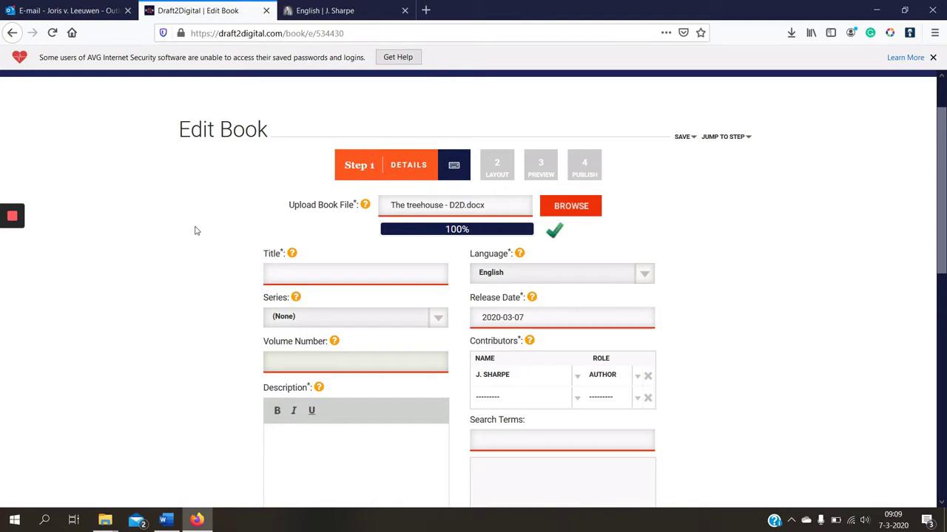
Step: Set the book's title to "Treehouse"
left_click(289, 274)
type("Tree")
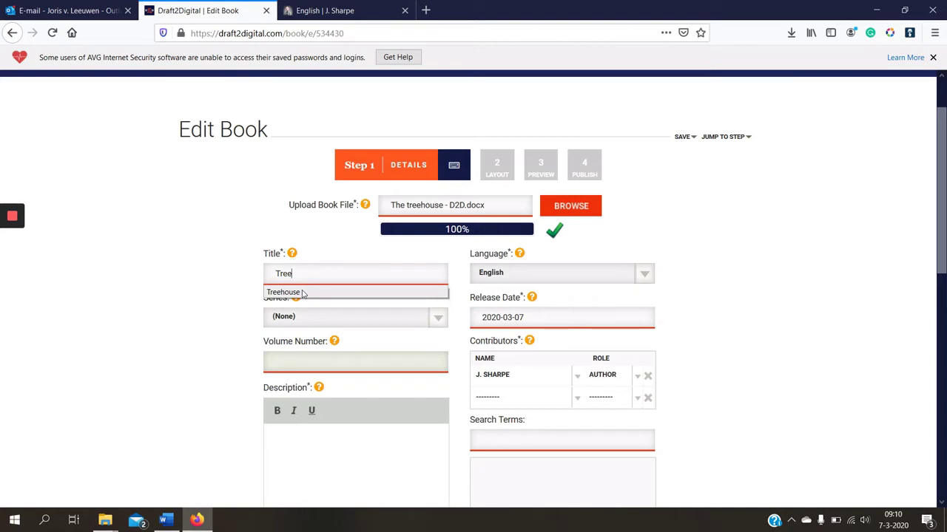
left_click(303, 293)
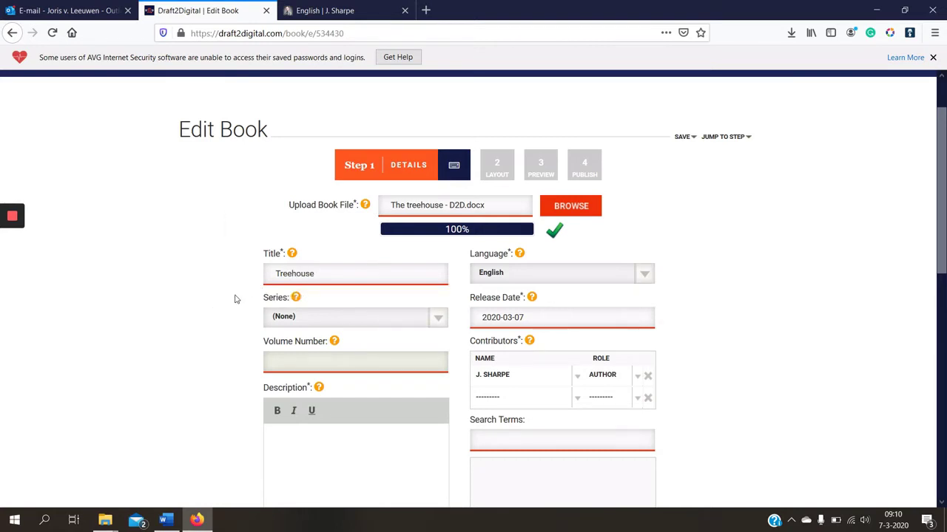
Step: Copy the Treehouse blurb, from its opening tagline through "Download the book now, if you dare.", from the author's website into the book's Description
scroll(237, 299, "down", 1)
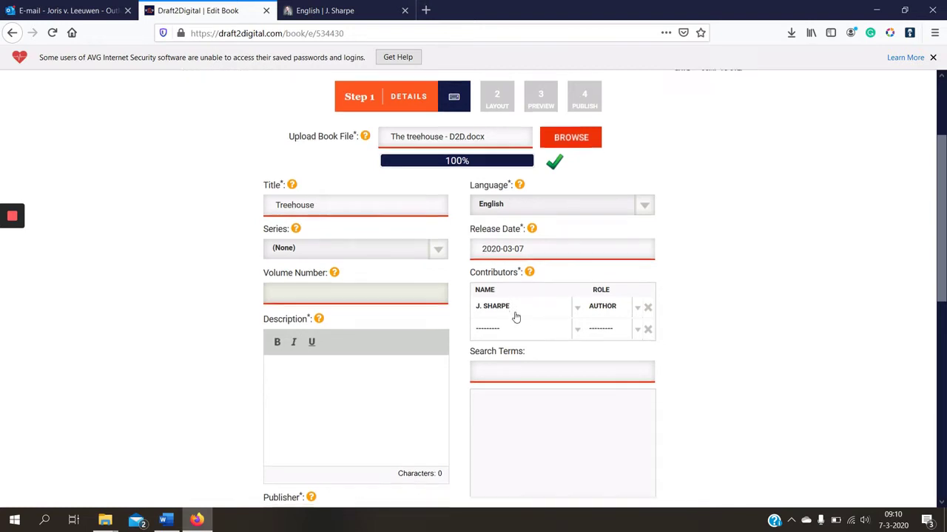
scroll(518, 311, "down", 1)
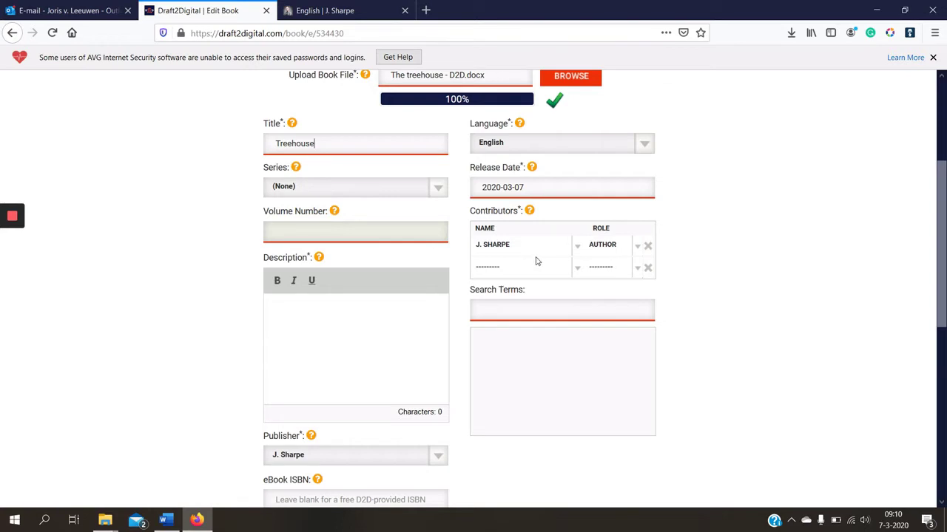
scroll(529, 273, "down", 3)
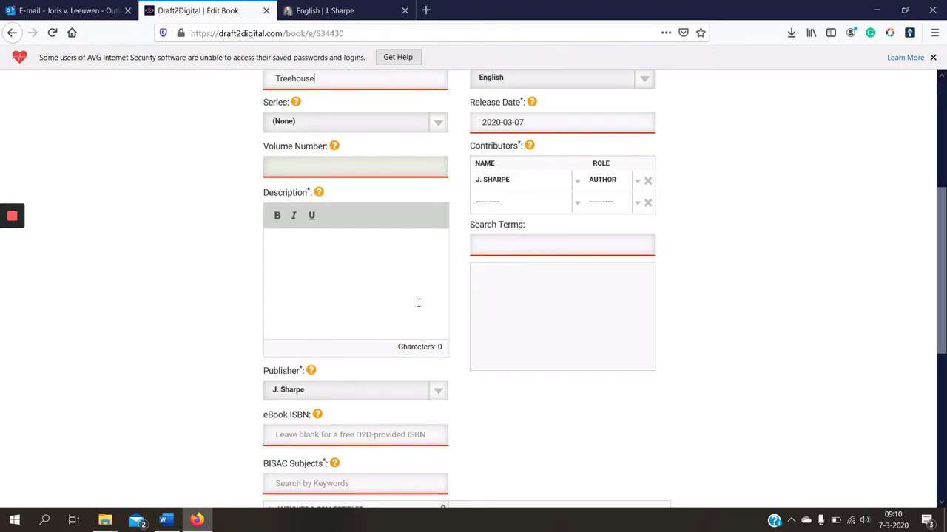
left_click(316, 186)
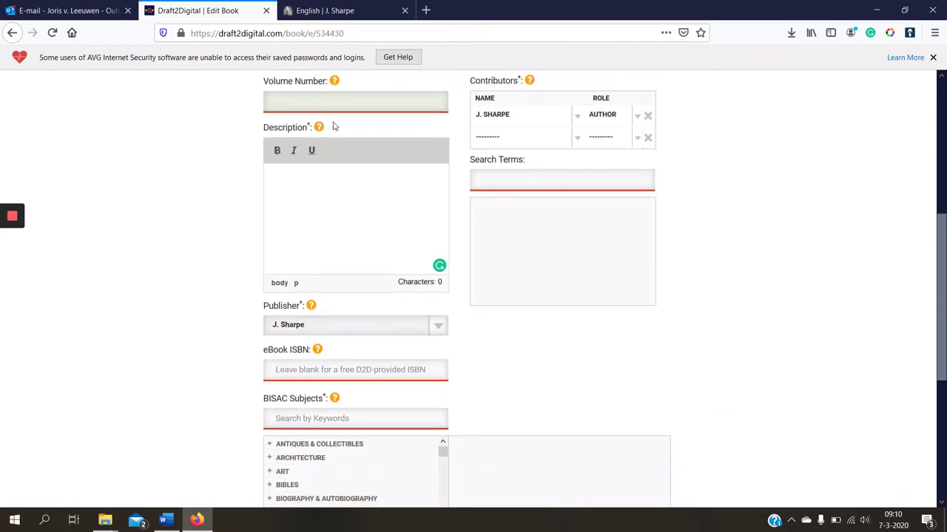
left_click(325, 10)
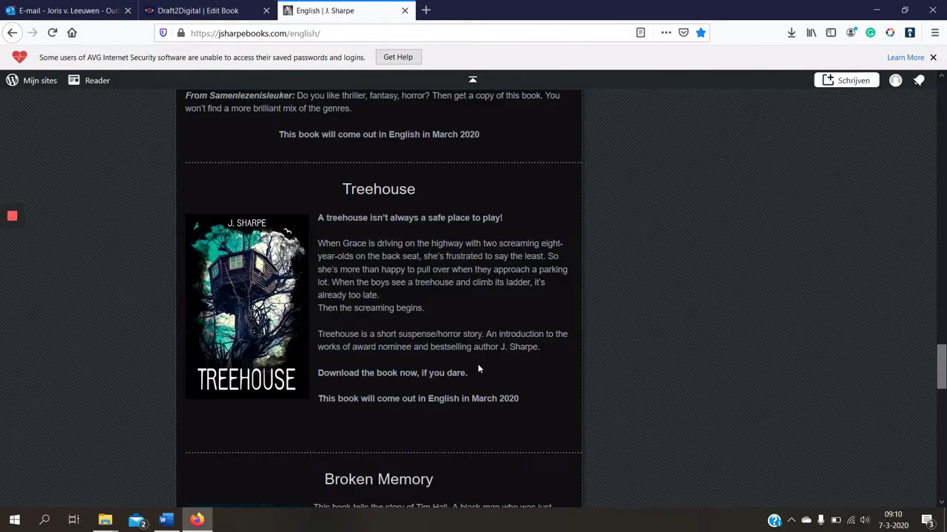
left_click_drag(474, 373, 320, 221)
right_click(367, 247)
left_click(384, 255)
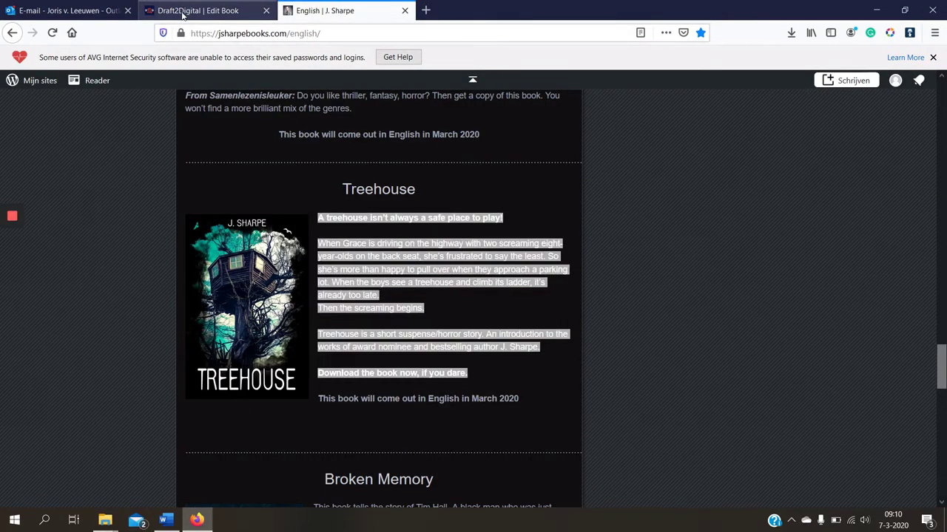
left_click(188, 11)
right_click(314, 179)
left_click(319, 190)
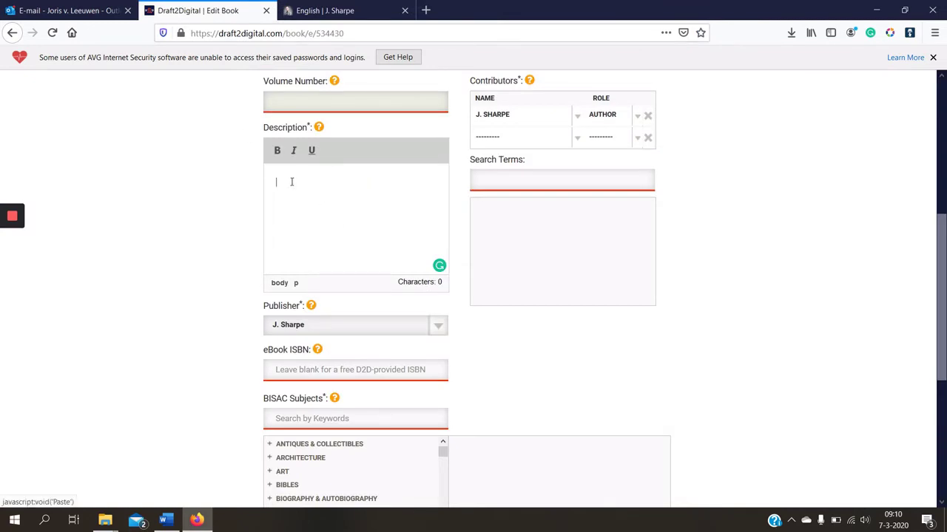
scroll(334, 215, "up", 5)
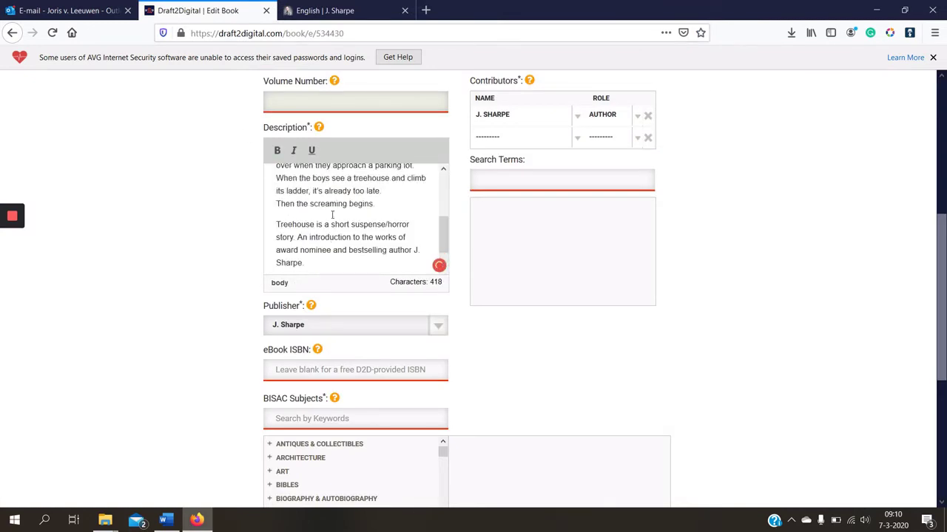
Step: Search the BISAC subjects for "horror" and add Fiction / Horror to the book
scroll(332, 216, "down", 8)
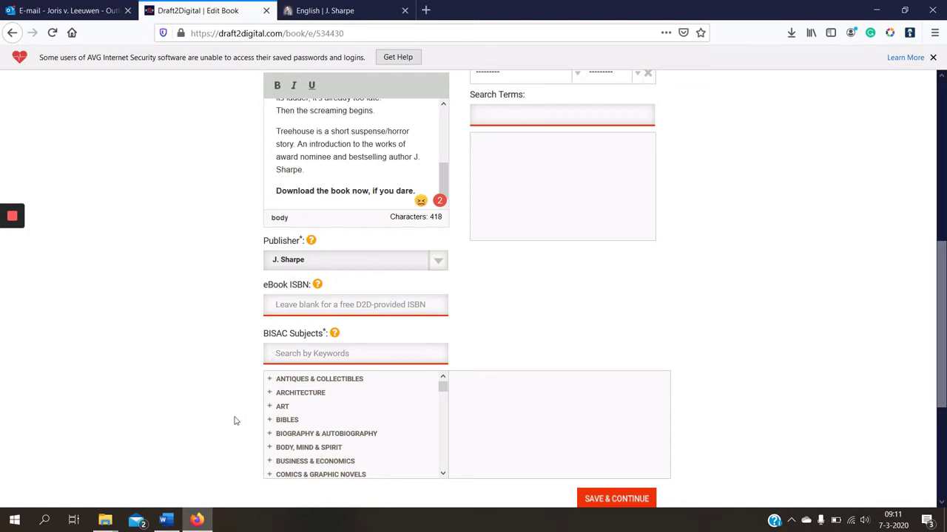
left_click(307, 355)
type("horror")
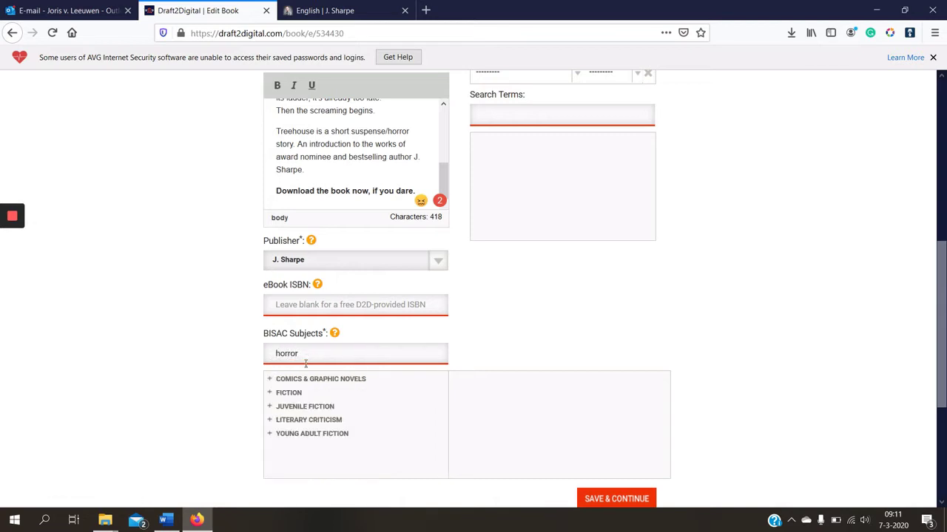
left_click(295, 394)
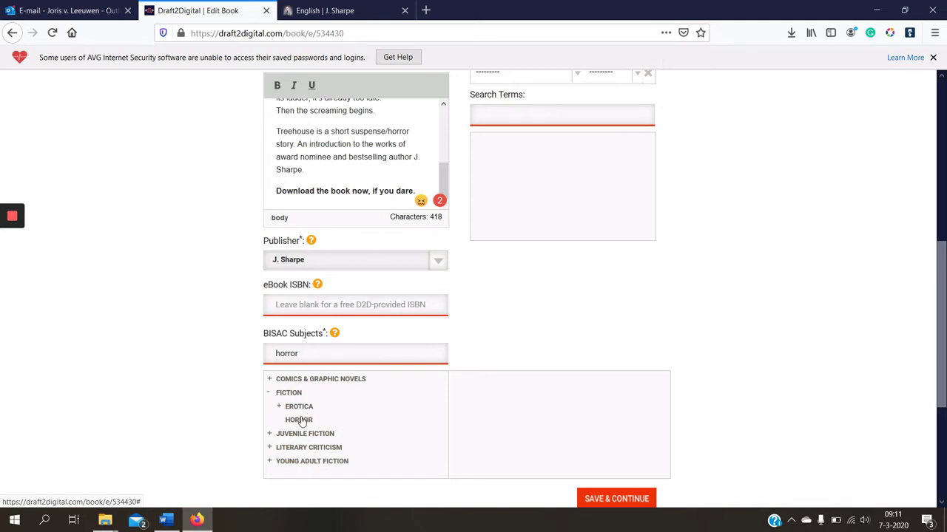
left_click(299, 421)
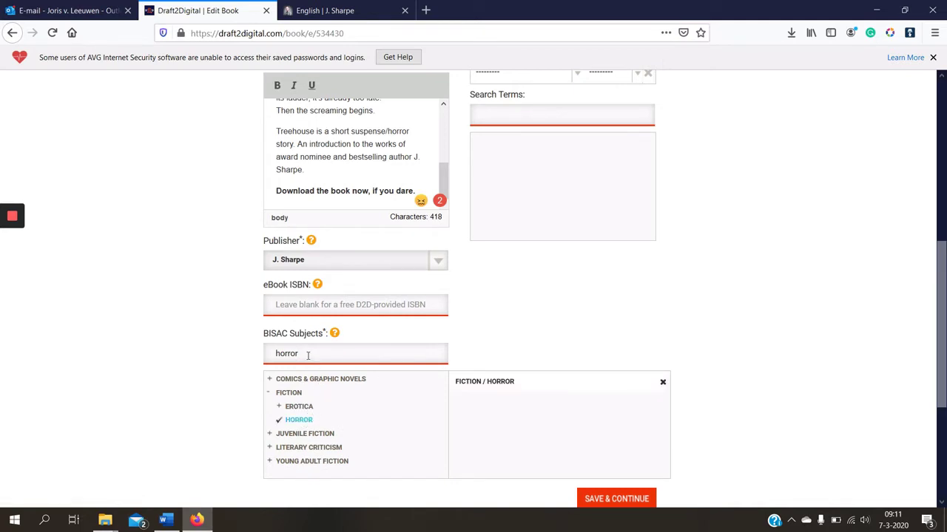
Step: Search the BISAC subjects for "suspense" and add Fiction / Thrillers / Suspense as another subject
key("BackSpace")
key("BackSpace")
key("BackSpace")
key("BackSpace")
key("BackSpace")
type("sus")
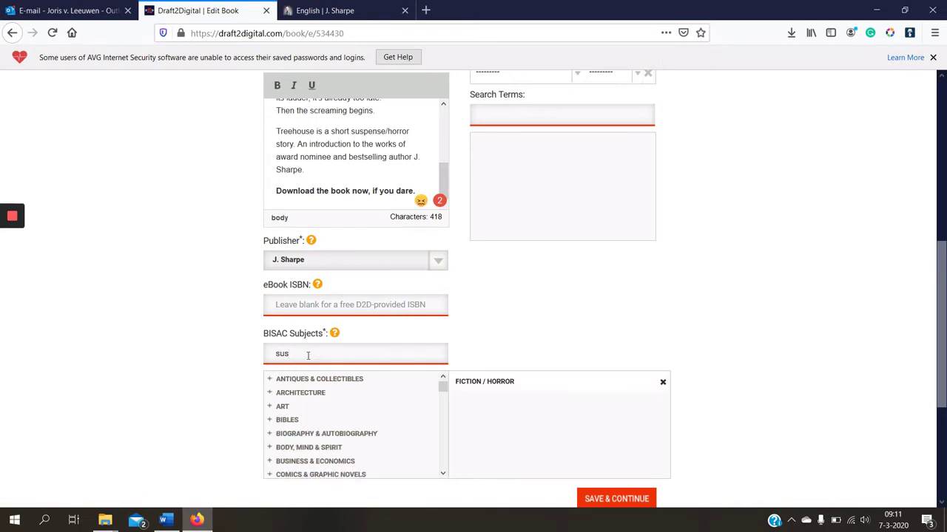
type("pense")
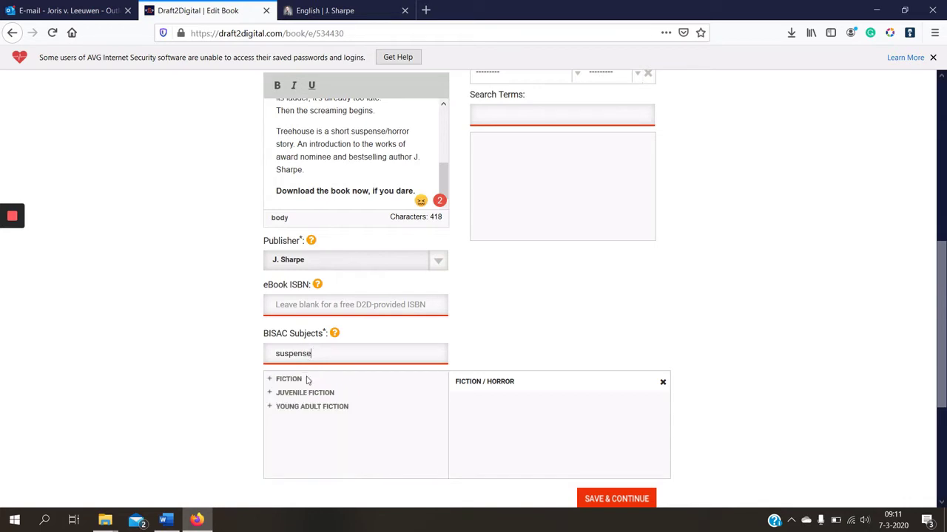
left_click(290, 379)
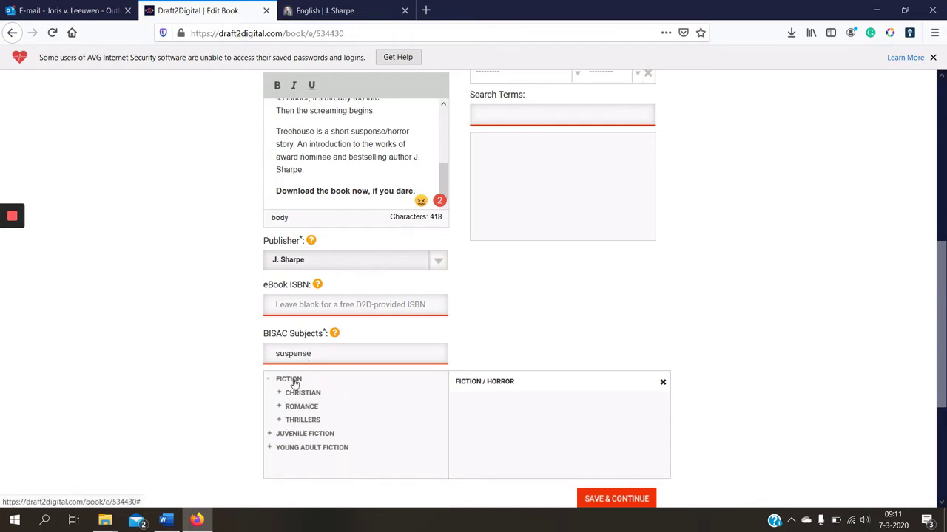
left_click(308, 421)
left_click(311, 434)
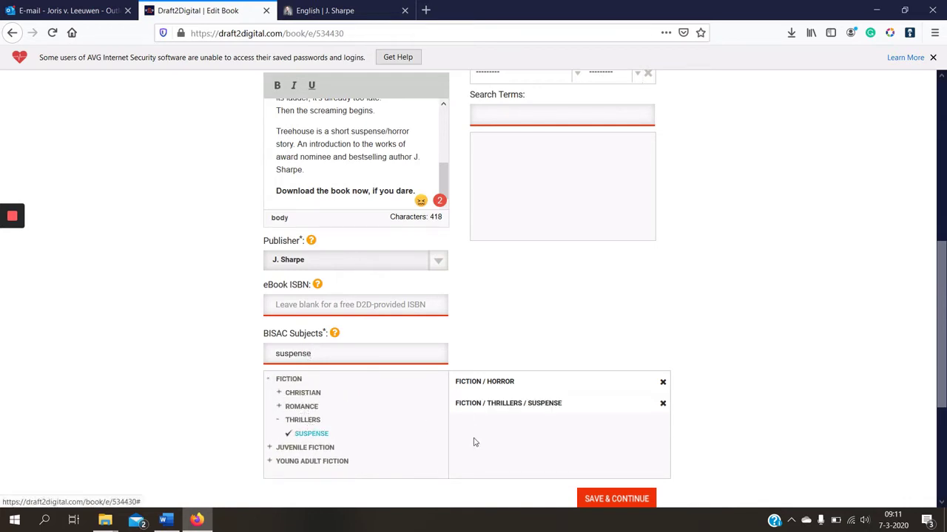
Step: Enter "horror" in the book's Search Terms and look over the suggested terms
scroll(540, 388, "up", 5)
left_click(512, 310)
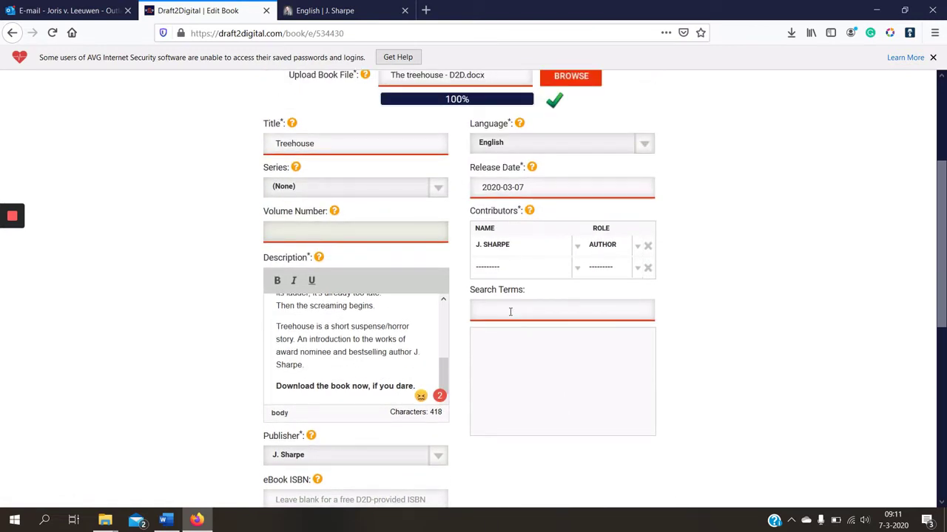
type("horror")
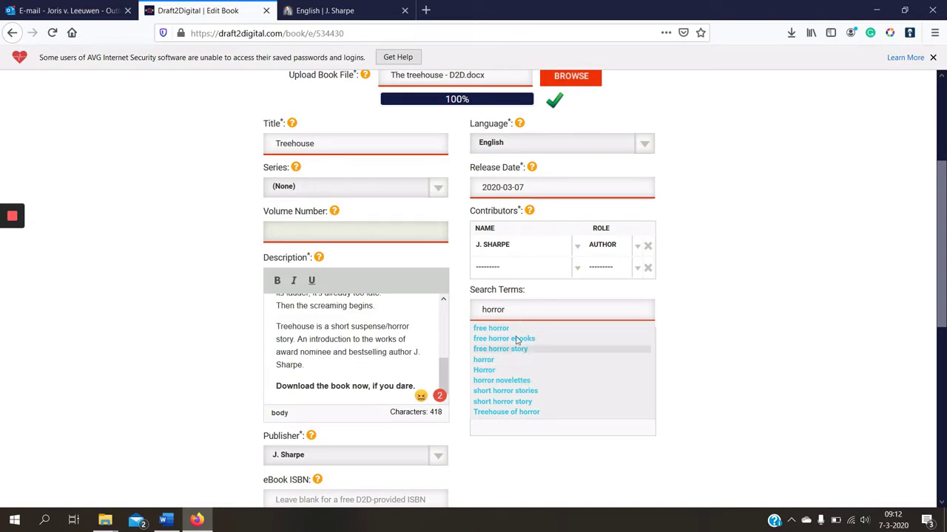
scroll(582, 416, "down", 4)
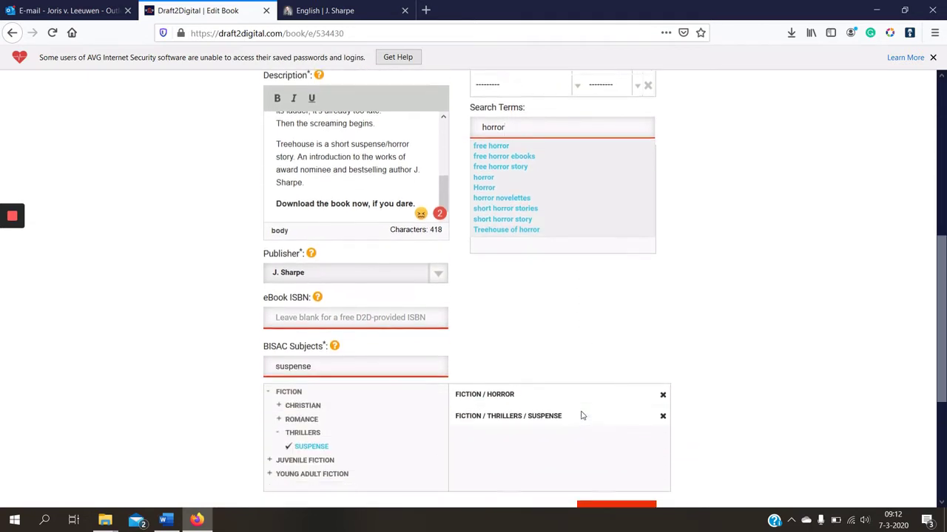
scroll(576, 402, "up", 1)
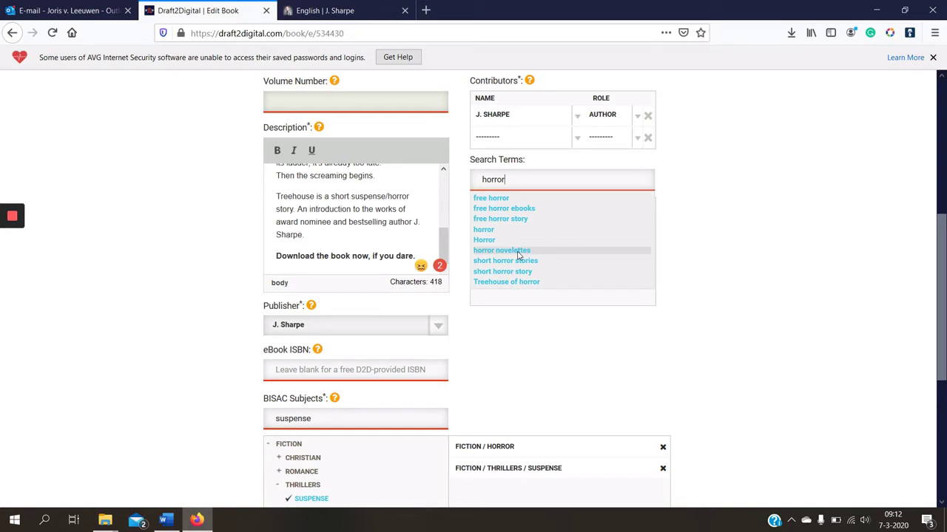
left_click(876, 9)
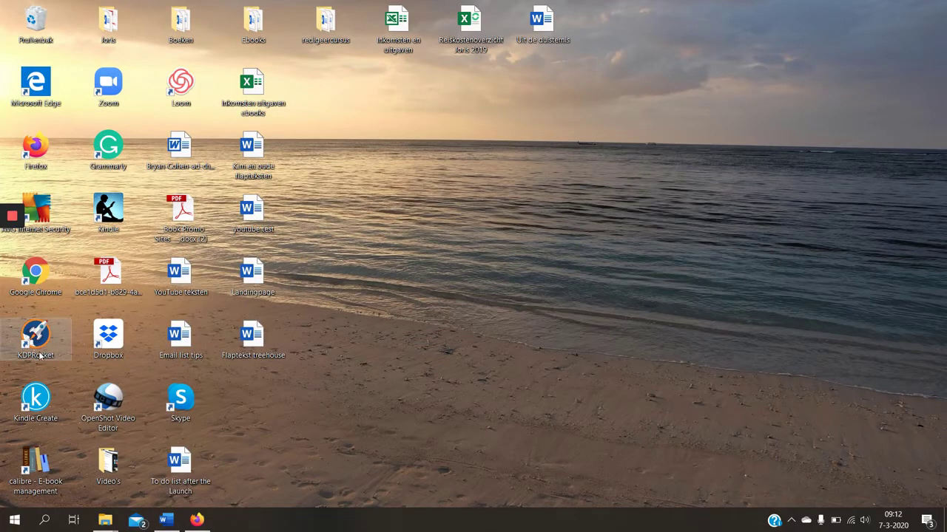
left_click(198, 520)
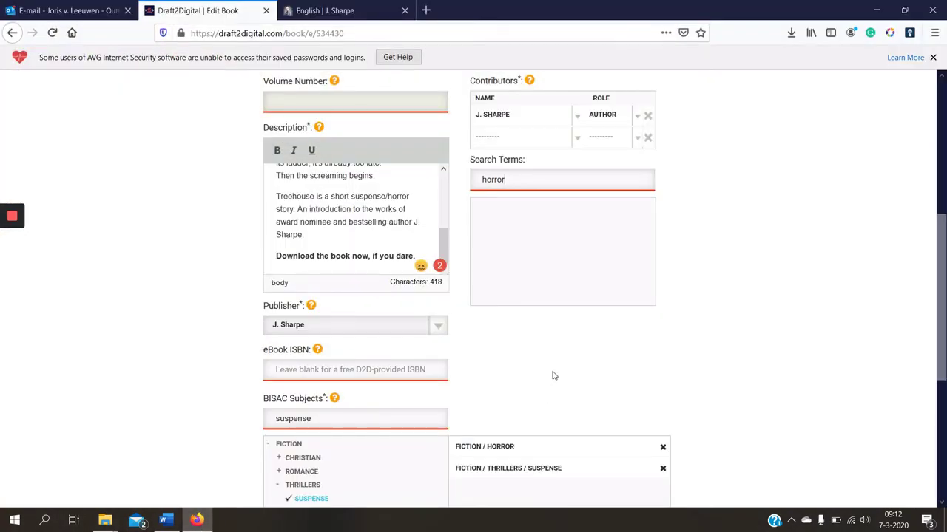
Step: Save the book details and continue to the layout stage
scroll(554, 376, "down", 3)
left_click(606, 376)
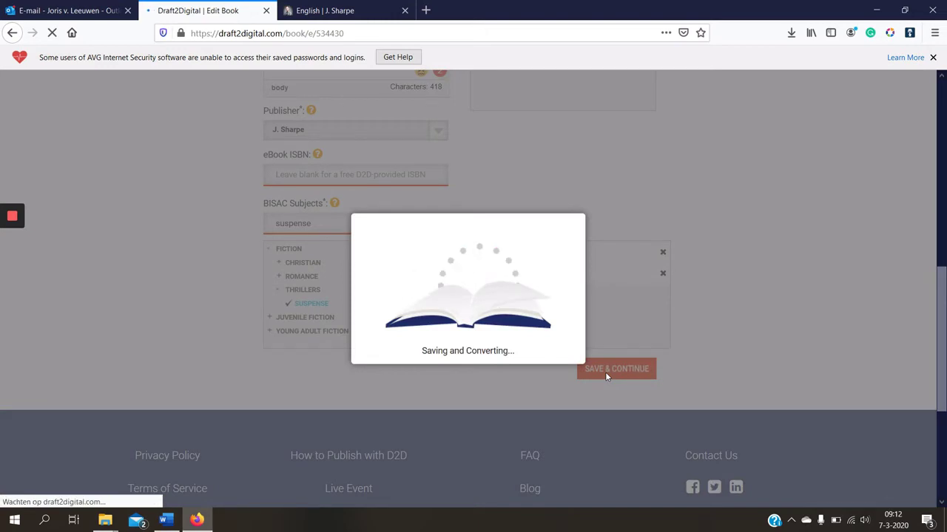
Step: Upload treehouse.jpg from the Boekzaken folder in Afbeeldingen as the book's cover image
scroll(478, 368, "down", 3)
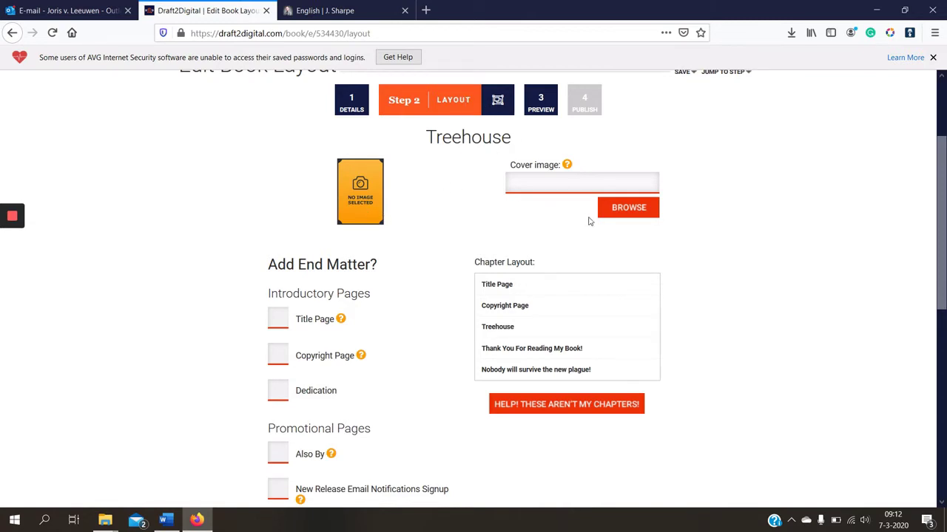
left_click(620, 211)
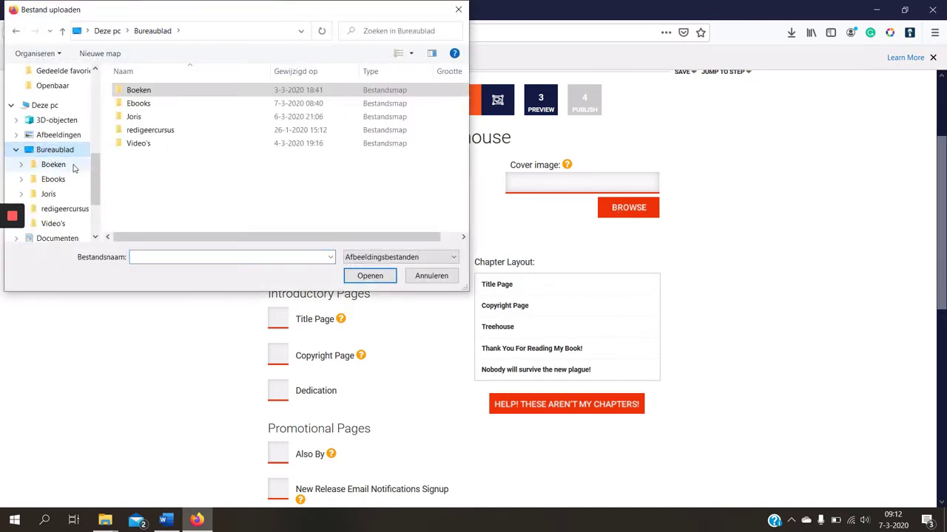
scroll(72, 169, "up", 1)
left_click(68, 155)
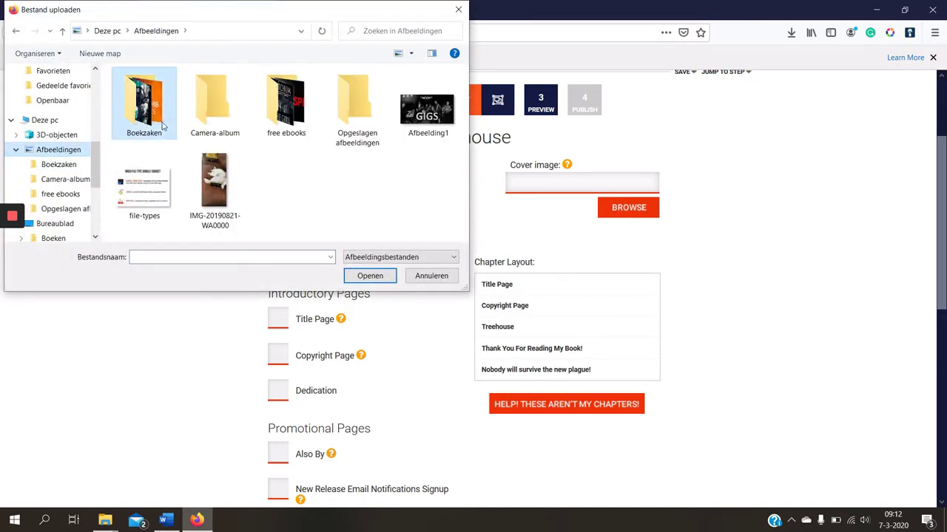
double_click(144, 103)
scroll(354, 211, "down", 4)
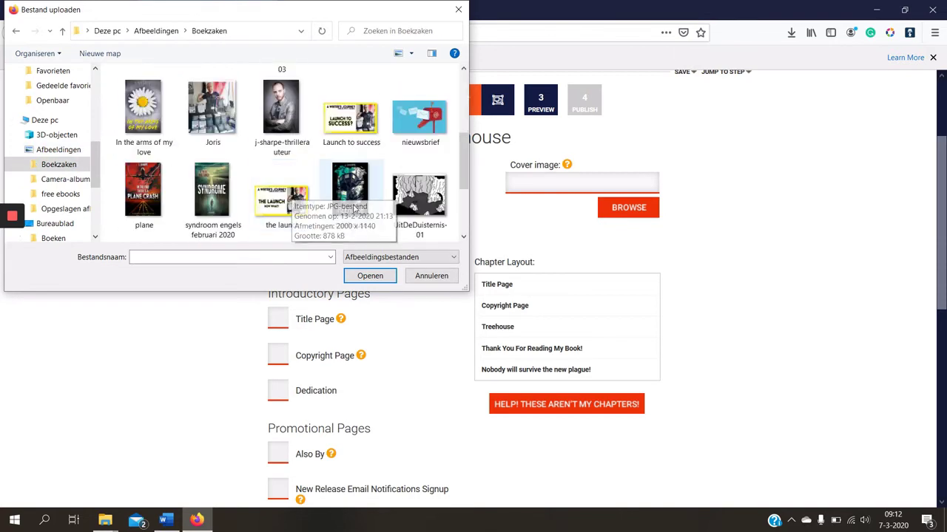
double_click(352, 200)
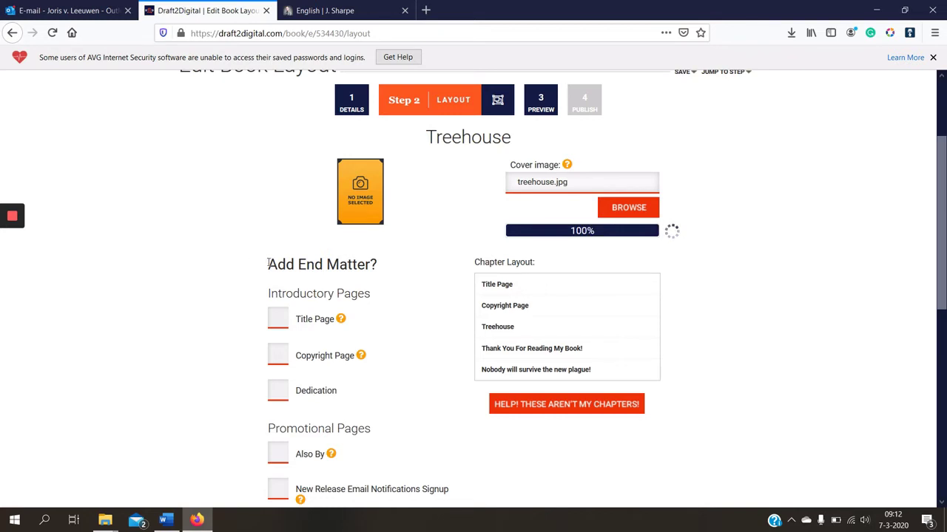
Step: Review the end matter options and chapter layout without adding any pages, and save the layout to continue to the preview
scroll(214, 265, "down", 2)
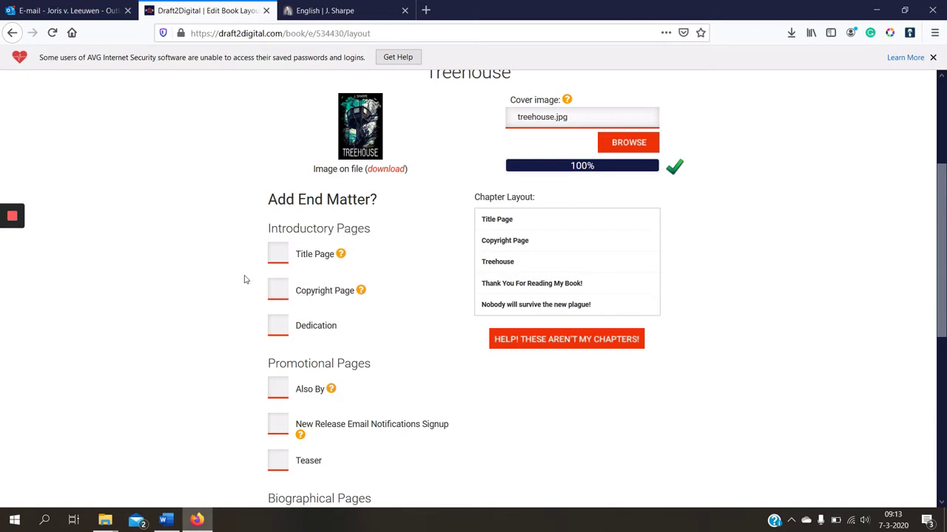
scroll(245, 295, "down", 3)
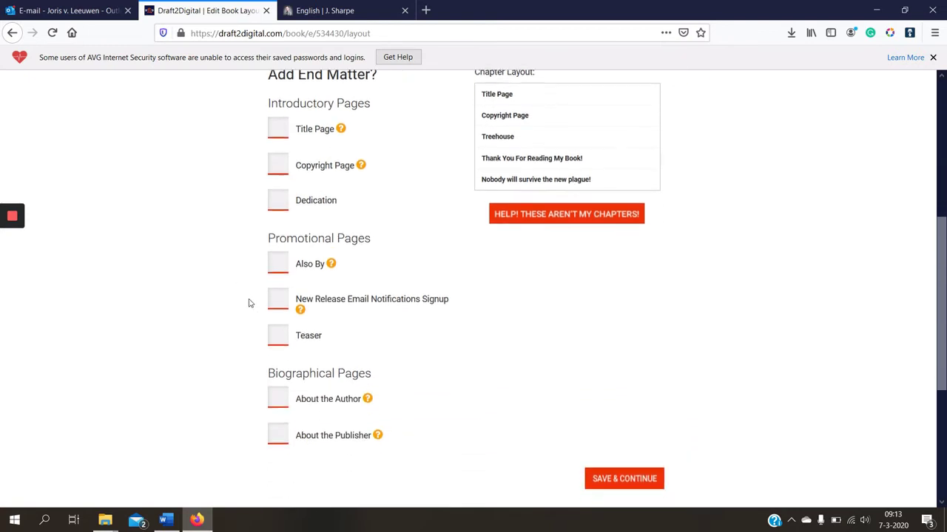
scroll(406, 367, "up", 2)
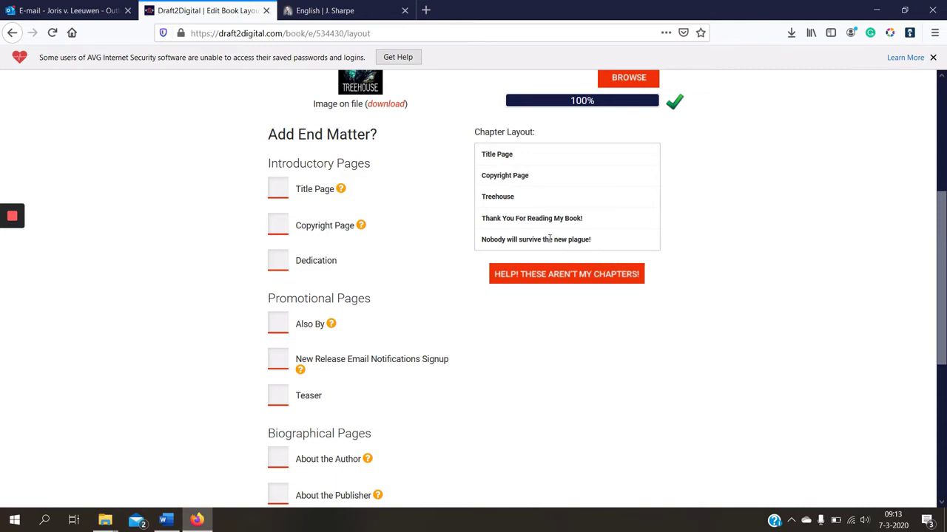
scroll(555, 276, "down", 3)
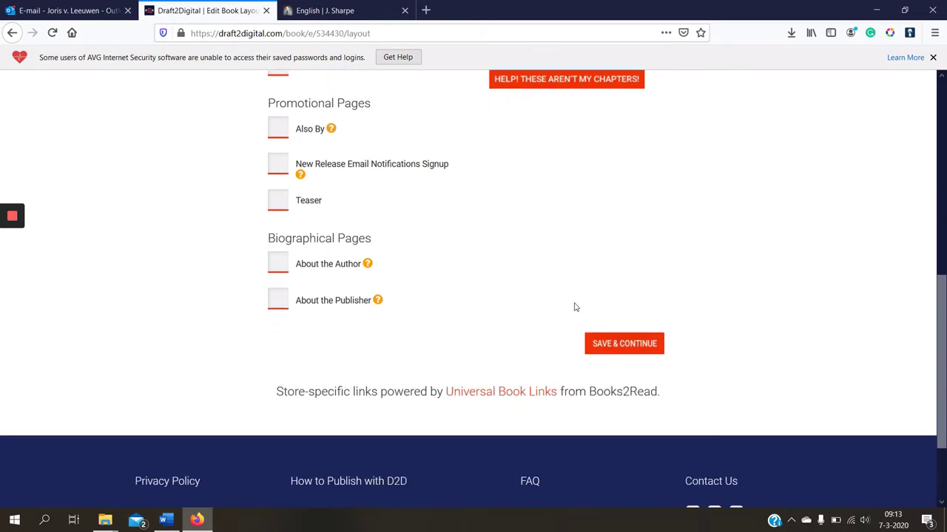
left_click(627, 342)
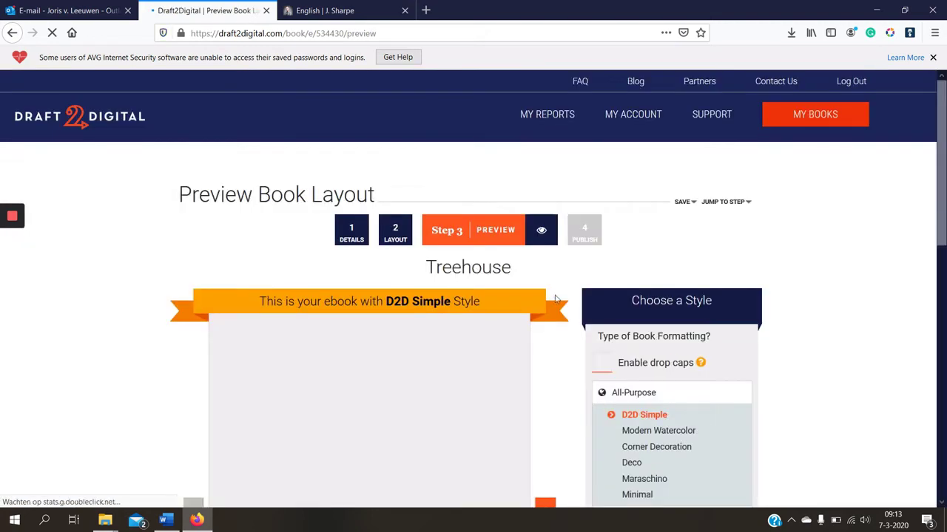
Step: Go back through the D2D Simple preview to the book's title page
scroll(392, 269, "down", 3)
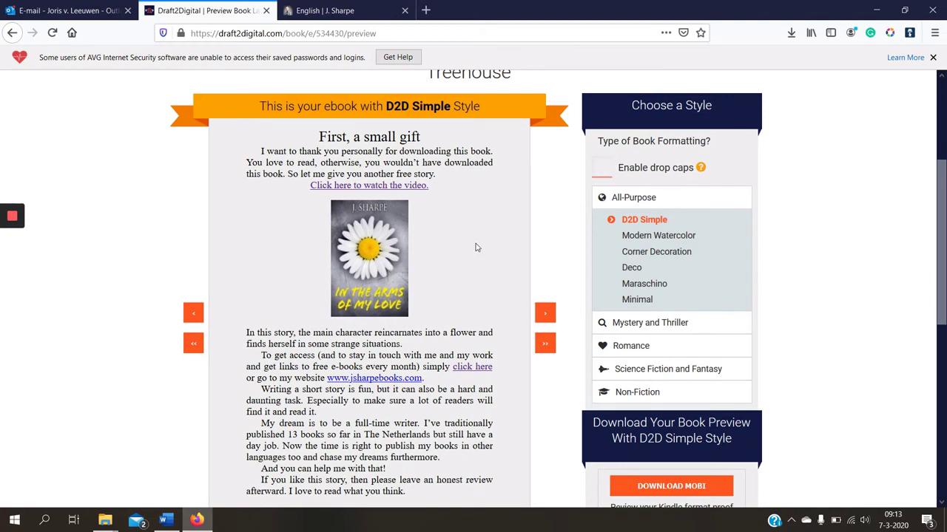
left_click(193, 314)
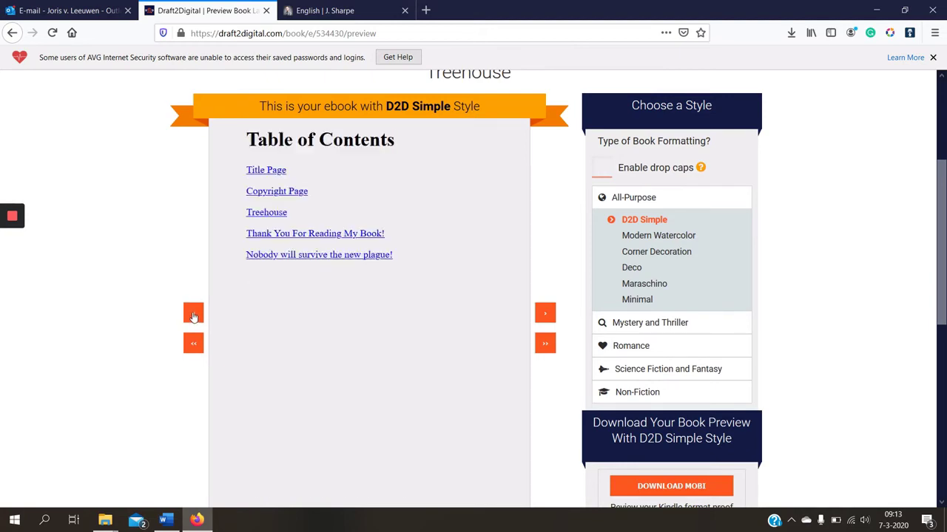
left_click(193, 316)
left_click(193, 316)
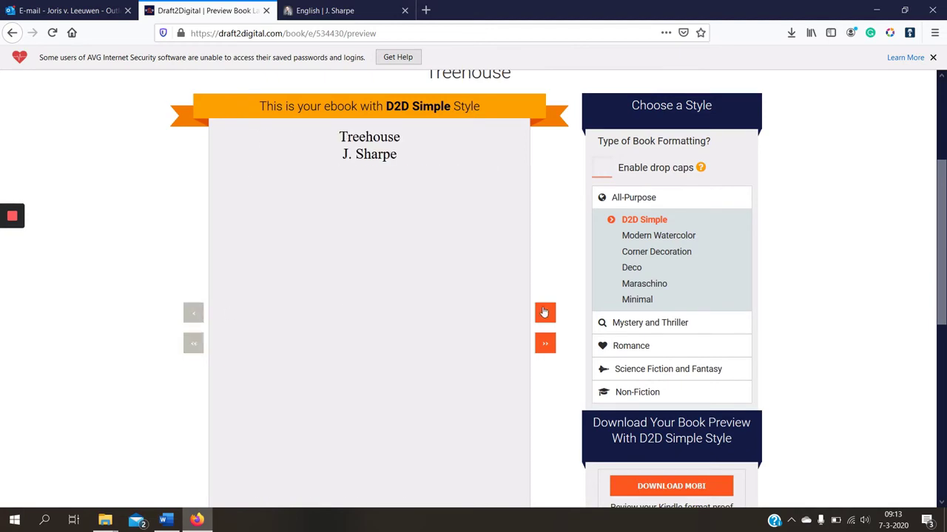
Step: Page forward through the whole book preview to check the story and promotional pages, ending on the Syndrome cover page
left_click(545, 313)
left_click(544, 313)
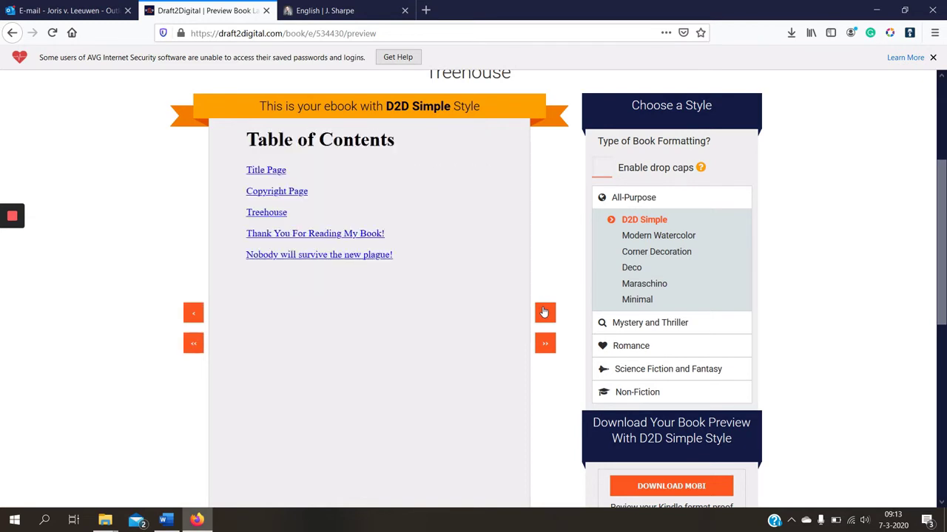
left_click(544, 313)
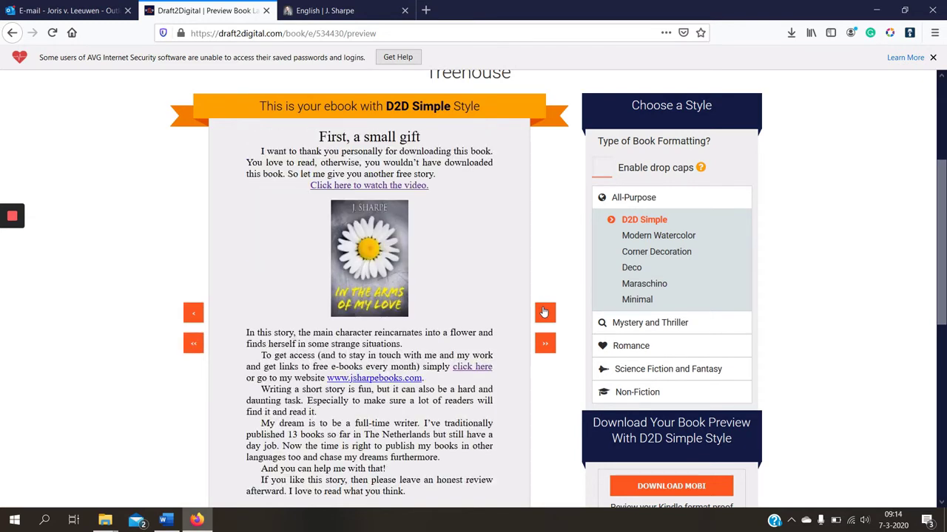
left_click(544, 313)
left_click(545, 313)
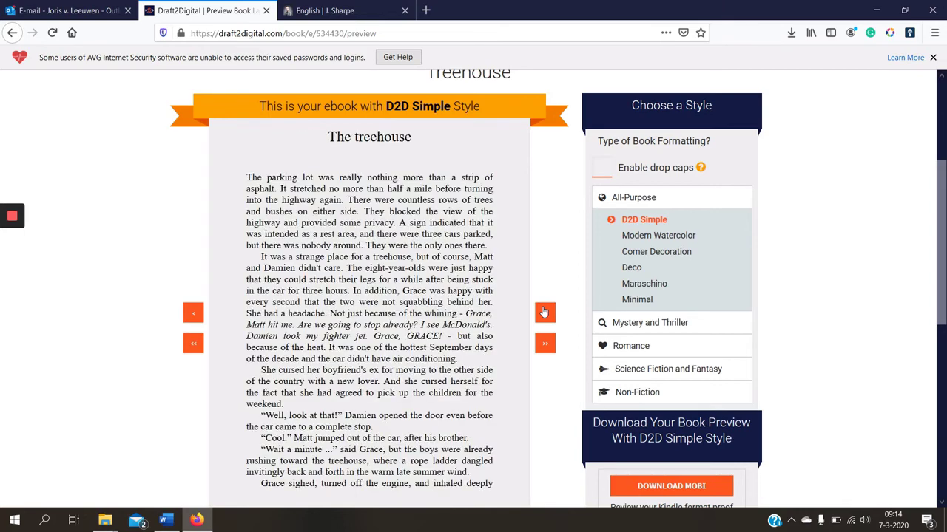
left_click(544, 313)
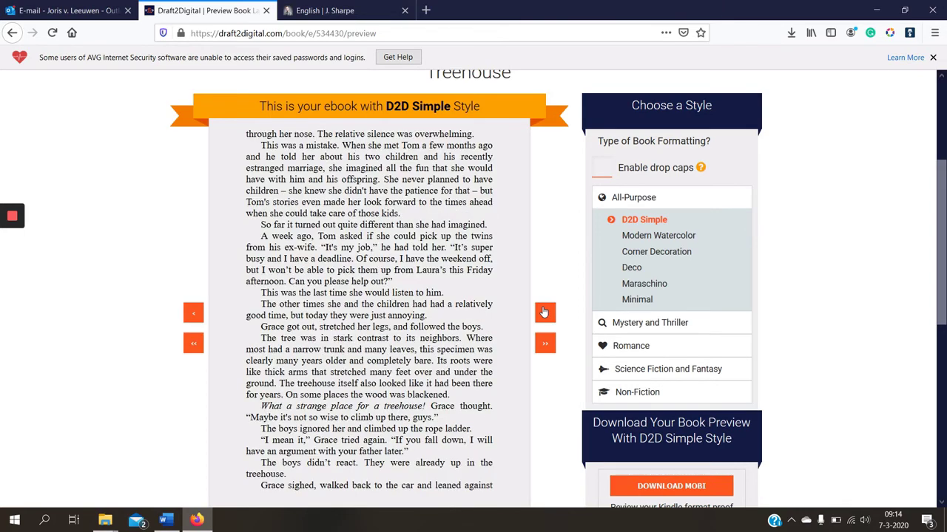
left_click(544, 312)
left_click(545, 313)
left_click(544, 313)
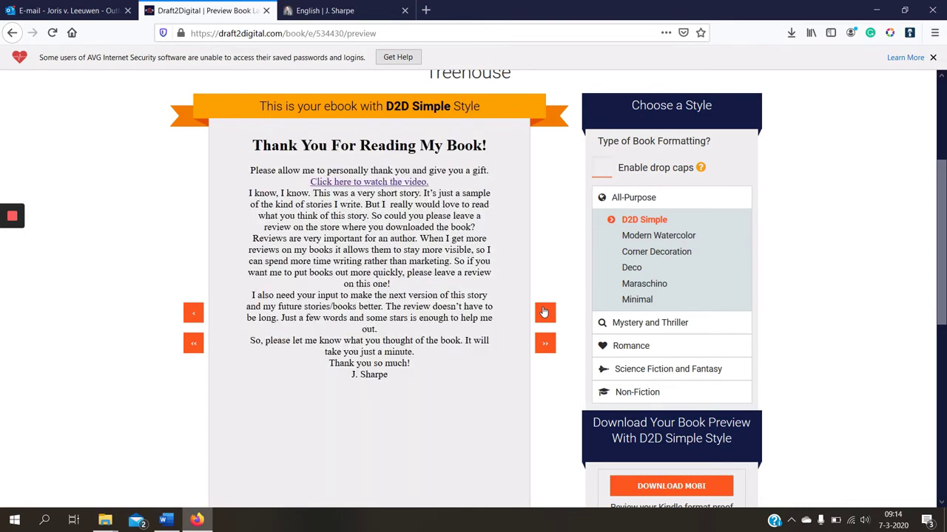
left_click(544, 313)
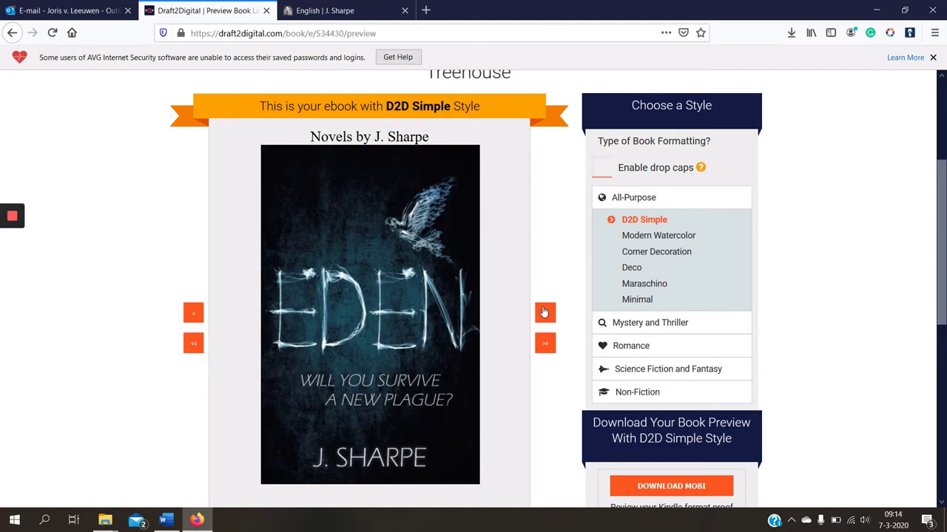
left_click(545, 313)
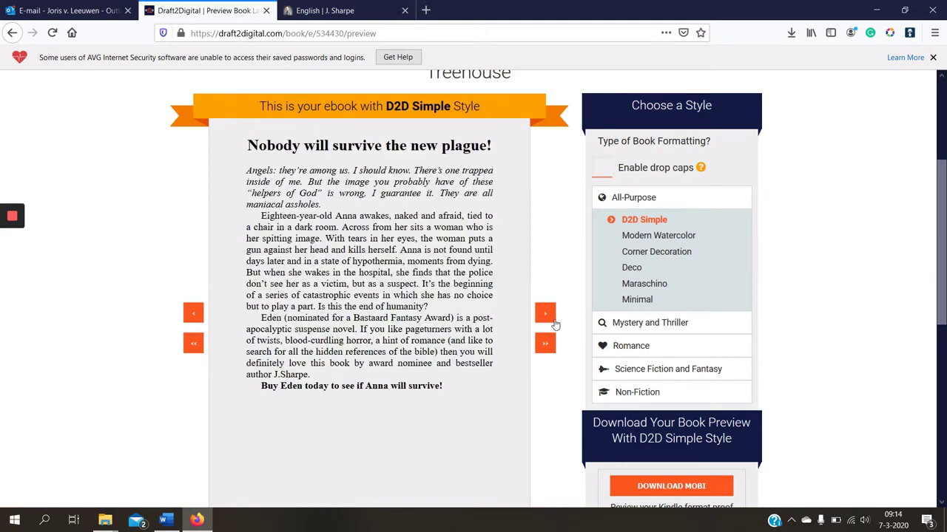
left_click(548, 316)
left_click(547, 316)
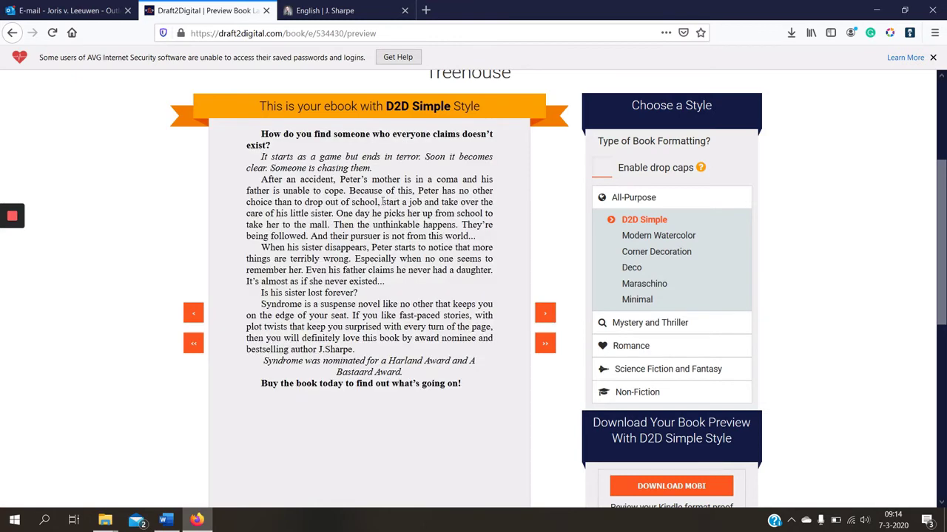
left_click(191, 315)
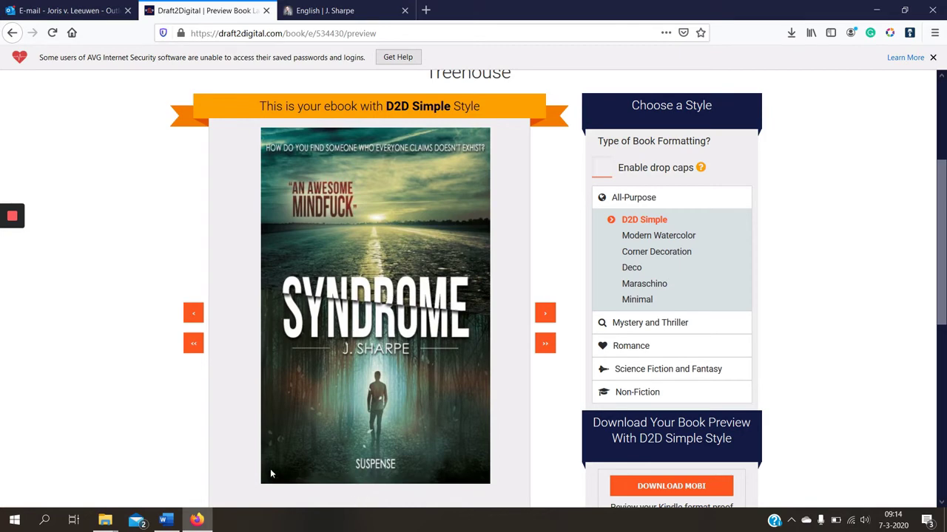
Step: Switch to the manuscript in Word and examine the pages around the Syndrome cover and its description
left_click(170, 522)
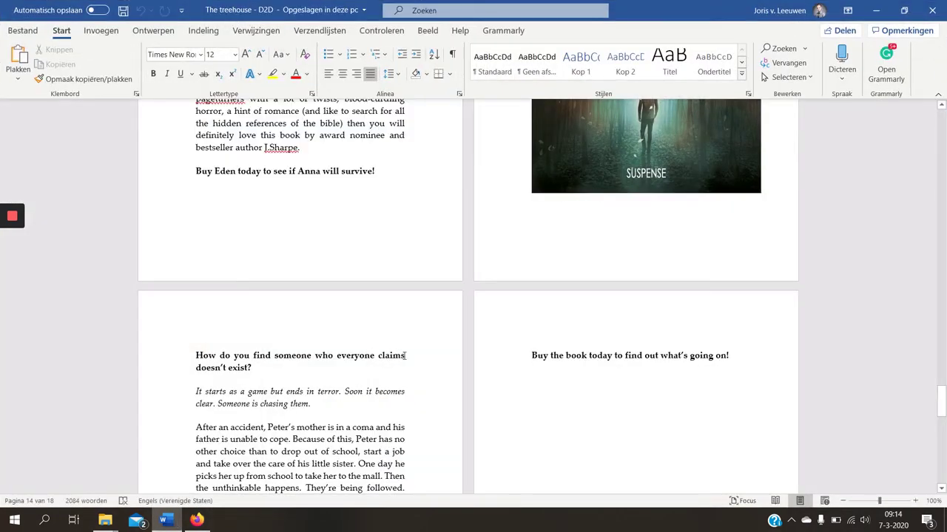
scroll(407, 367, "up", 3)
scroll(405, 366, "up", 1)
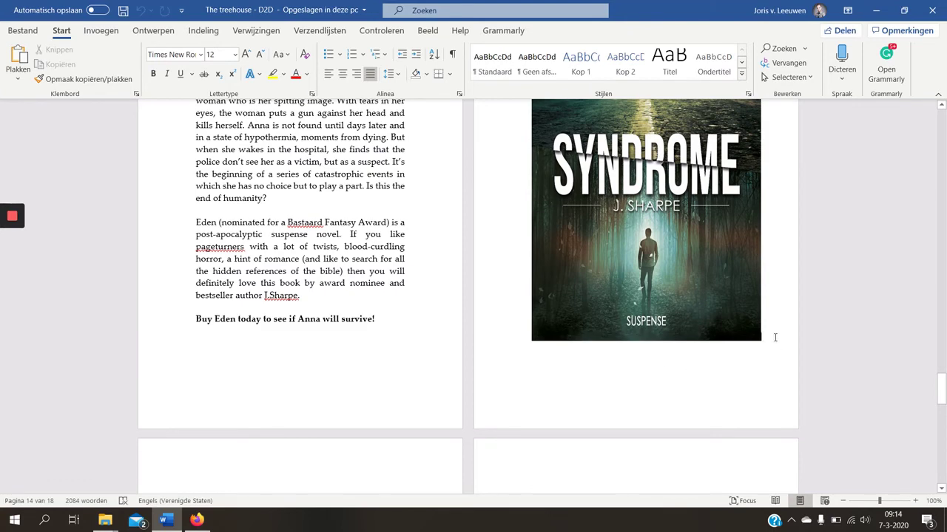
scroll(739, 337, "down", 5)
scroll(354, 367, "down", 5)
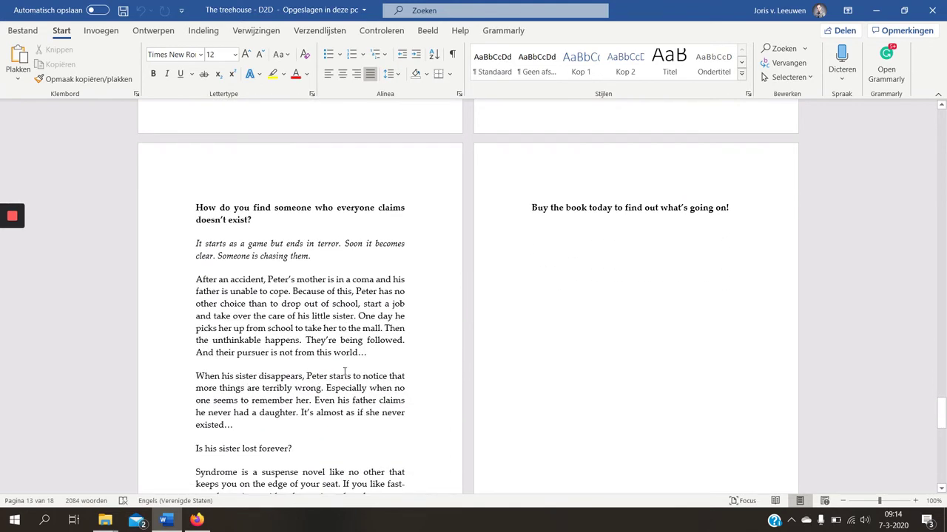
scroll(351, 374, "up", 4)
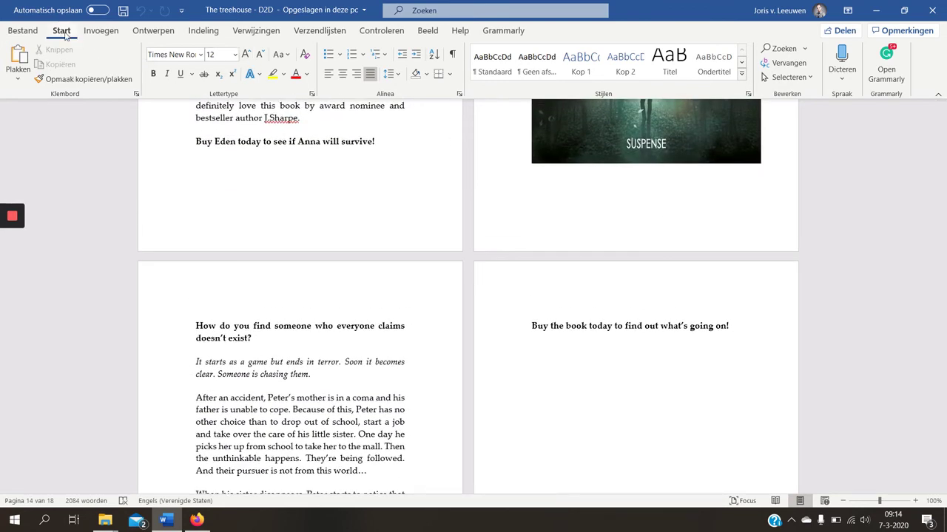
Step: Show the formatting marks in the manuscript to check the page breaks, and locate the command for inserting a page break
left_click(452, 59)
scroll(375, 204, "up", 1)
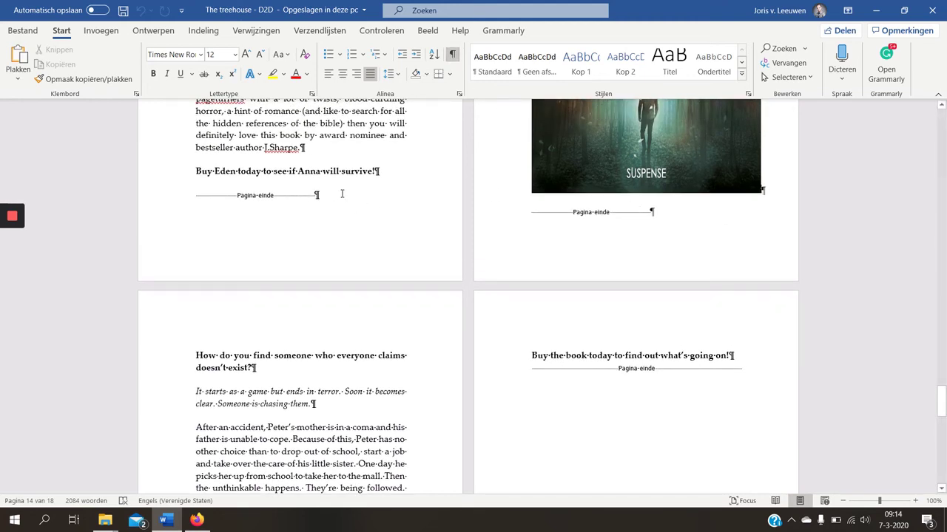
scroll(355, 218, "up", 2)
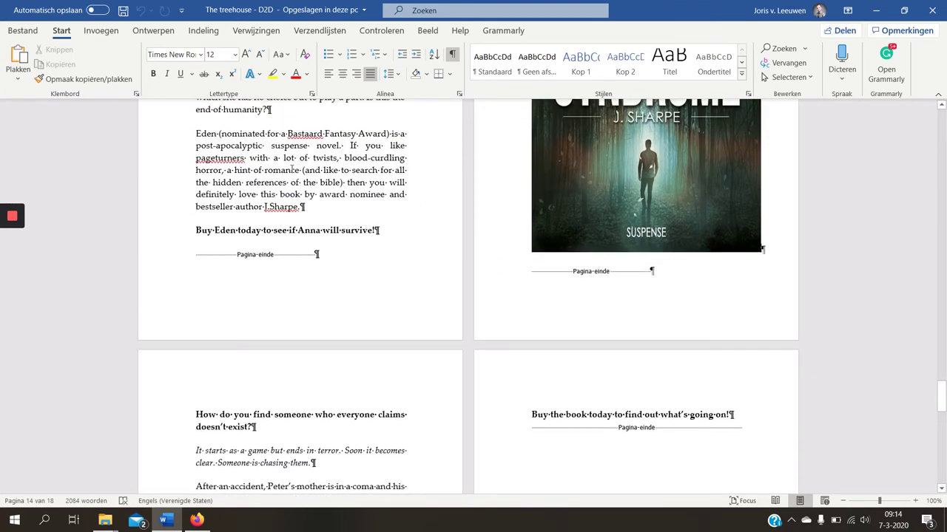
left_click(203, 31)
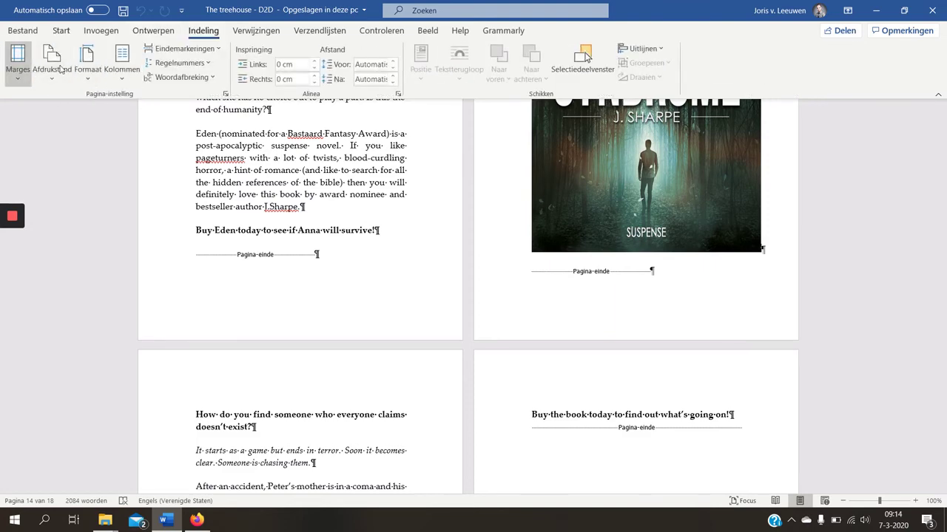
left_click(152, 32)
left_click(100, 31)
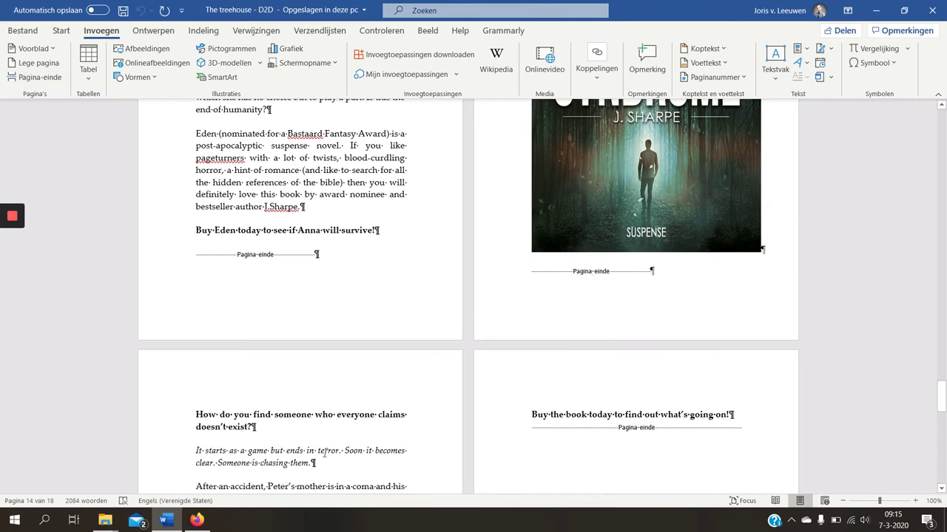
Step: Switch back to the Draft2Digital preview in Firefox, look over the approval and style options, and advance to the Syndrome description page
left_click(197, 521)
scroll(497, 429, "down", 3)
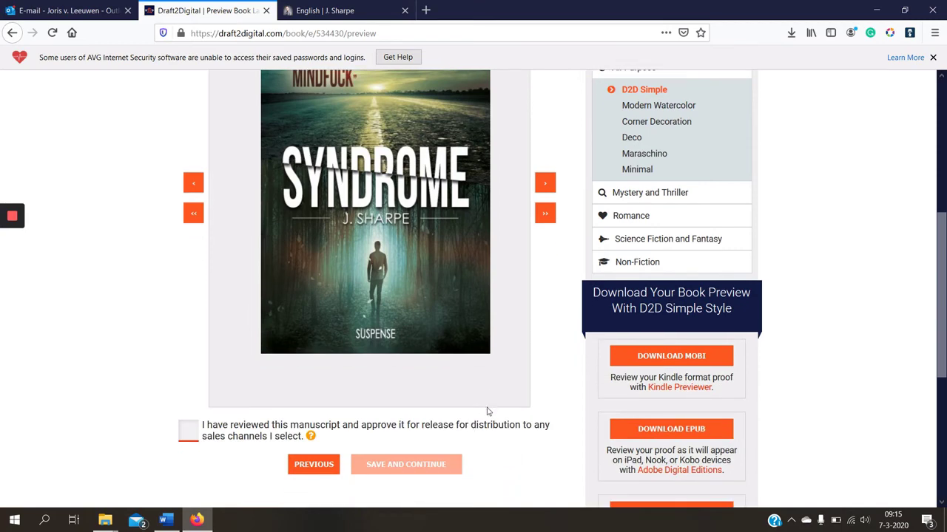
scroll(545, 328, "up", 2)
scroll(533, 311, "up", 2)
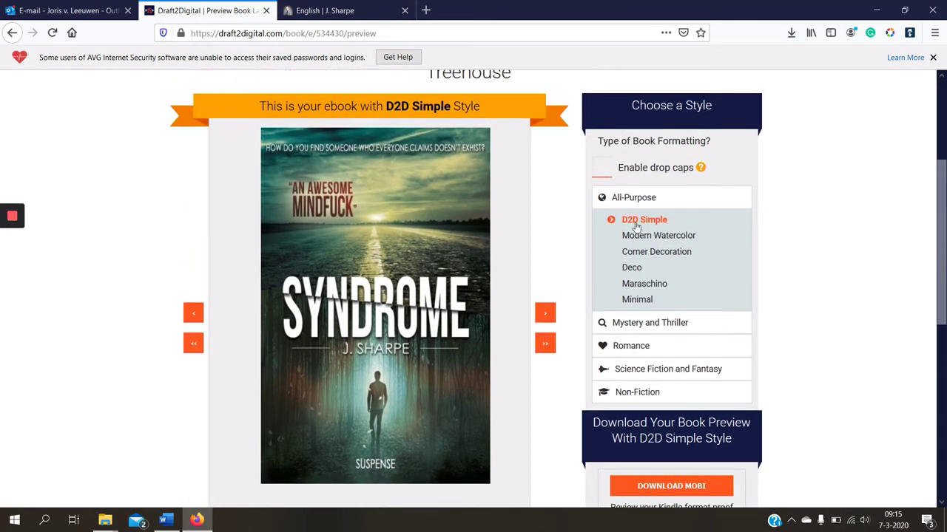
left_click(545, 314)
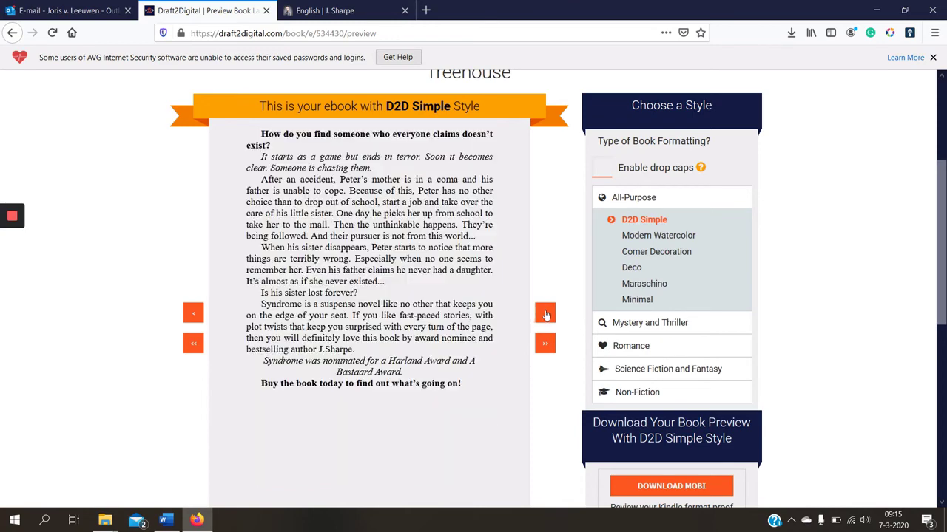
Step: List the Mystery and Thriller styles and page the preview back to the opening page of The treehouse story
left_click(610, 325)
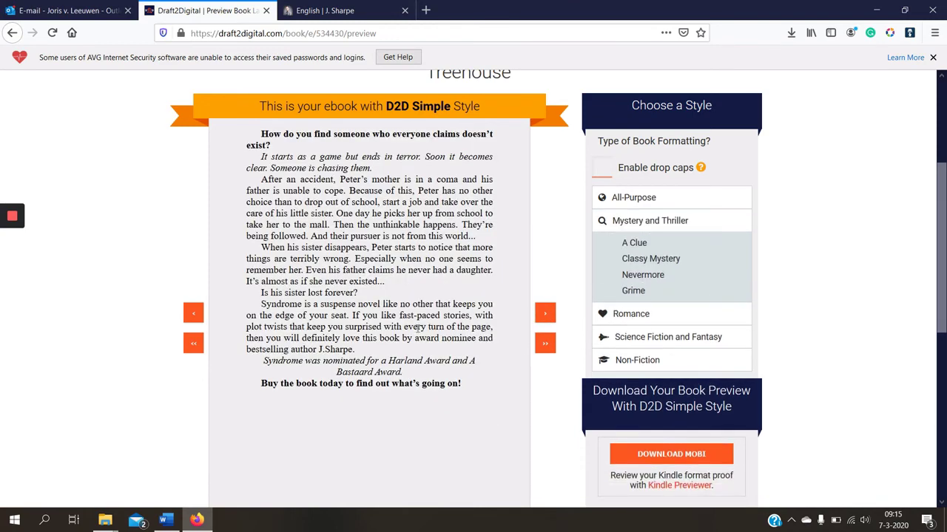
left_click(193, 314)
left_click(193, 314)
left_click(192, 315)
left_click(192, 314)
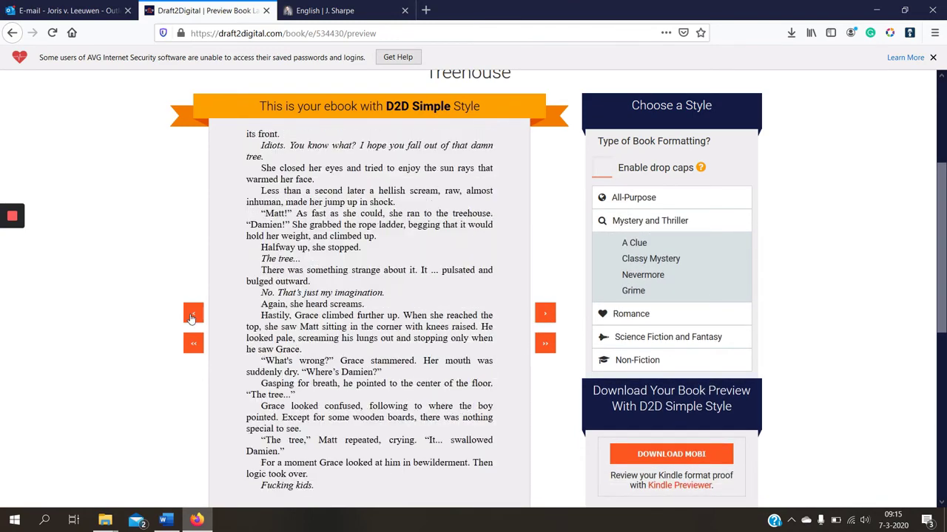
left_click(192, 314)
left_click(192, 314)
left_click(544, 314)
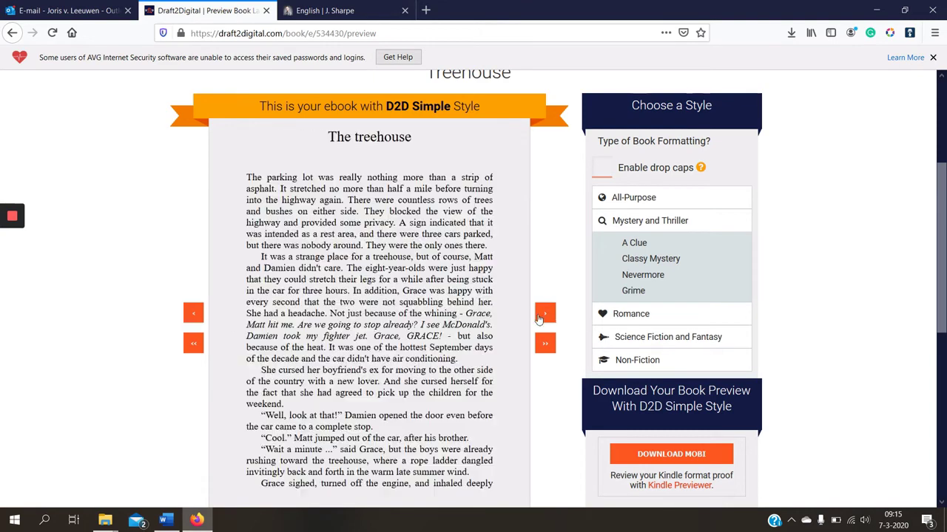
Step: Compare the Nevermore and Grime styles on the story's opening page and settle on Nevermore
left_click(632, 277)
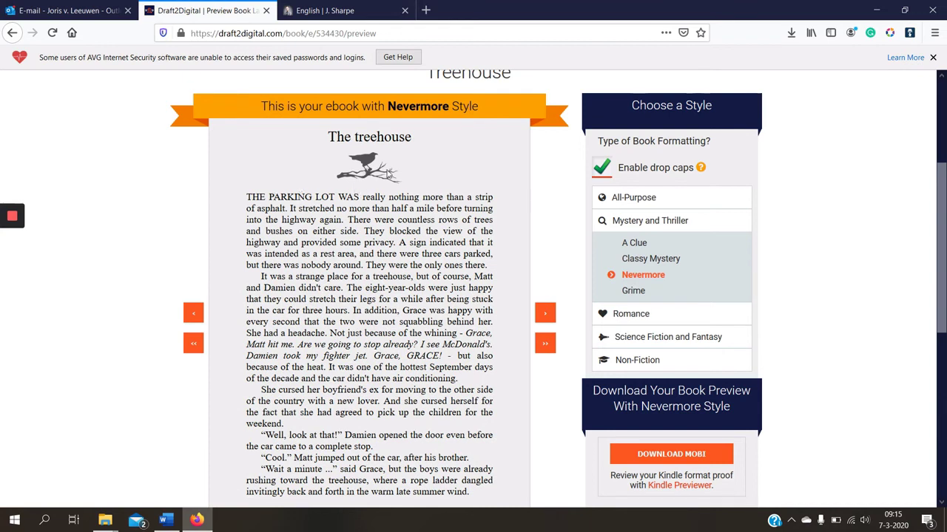
left_click(640, 292)
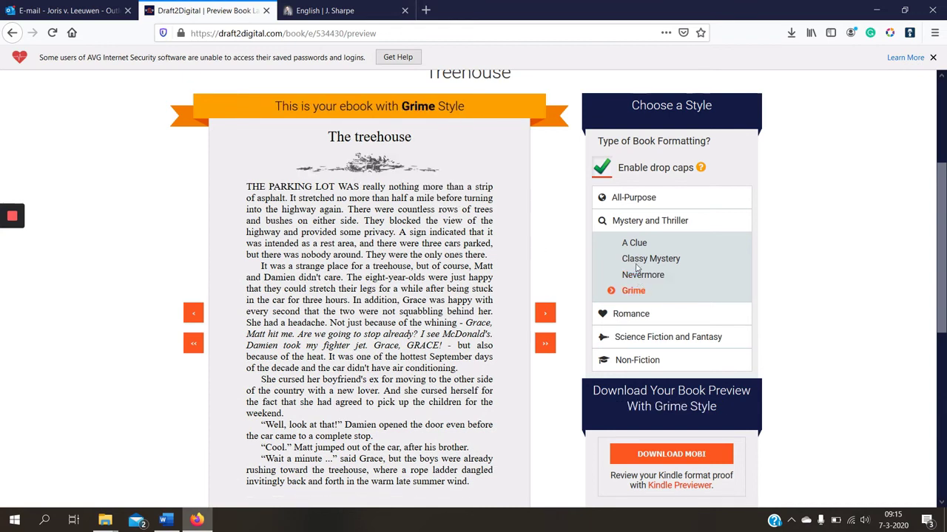
left_click(636, 264)
left_click(636, 275)
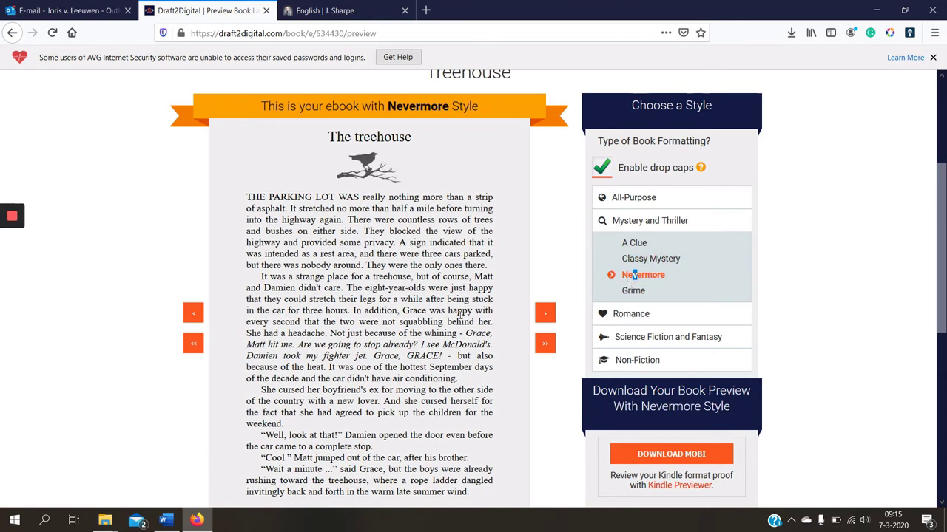
Step: Approve the reviewed manuscript for distribution, then save and continue to the publishing step
scroll(644, 251, "down", 5)
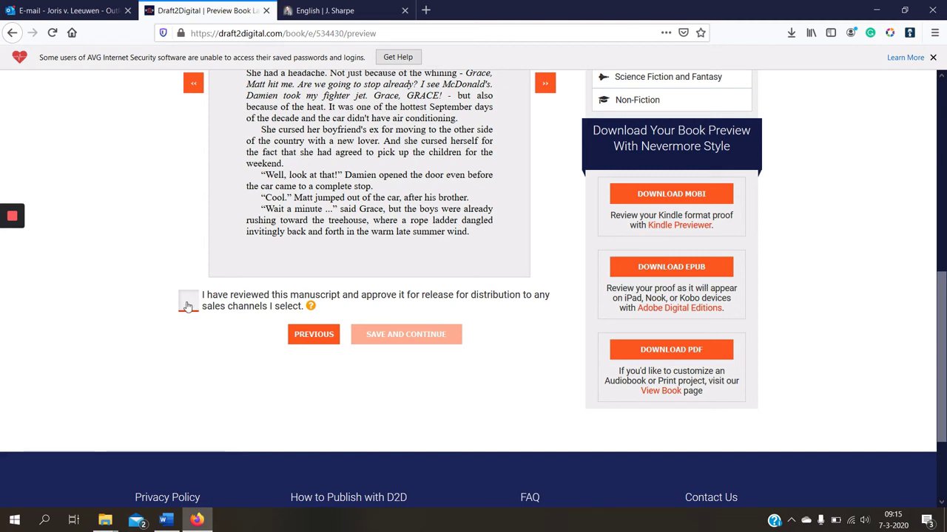
left_click(188, 304)
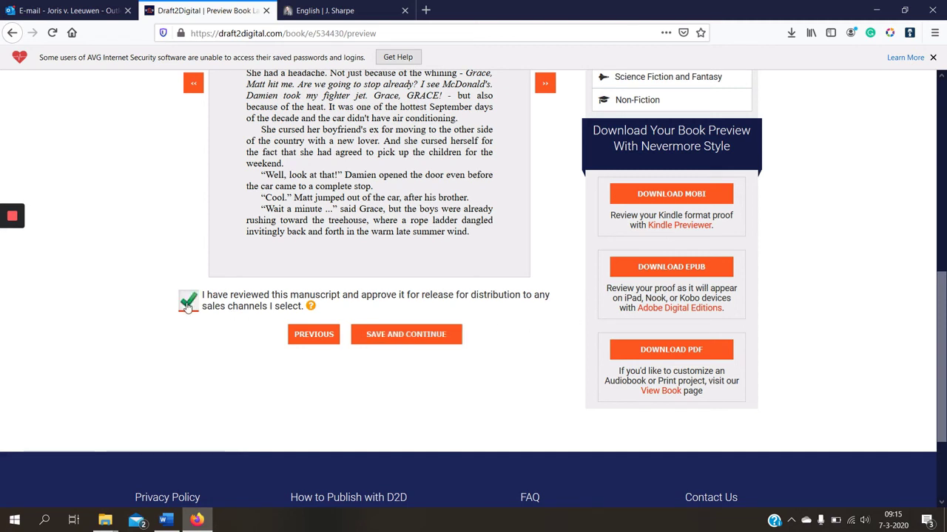
left_click(426, 341)
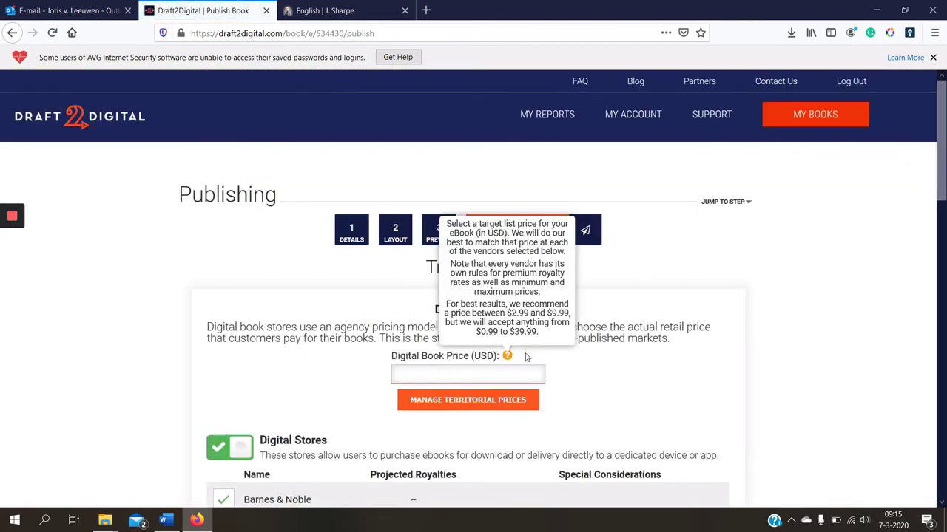
Step: Set the digital book price to 0 USD
scroll(459, 351, "down", 2)
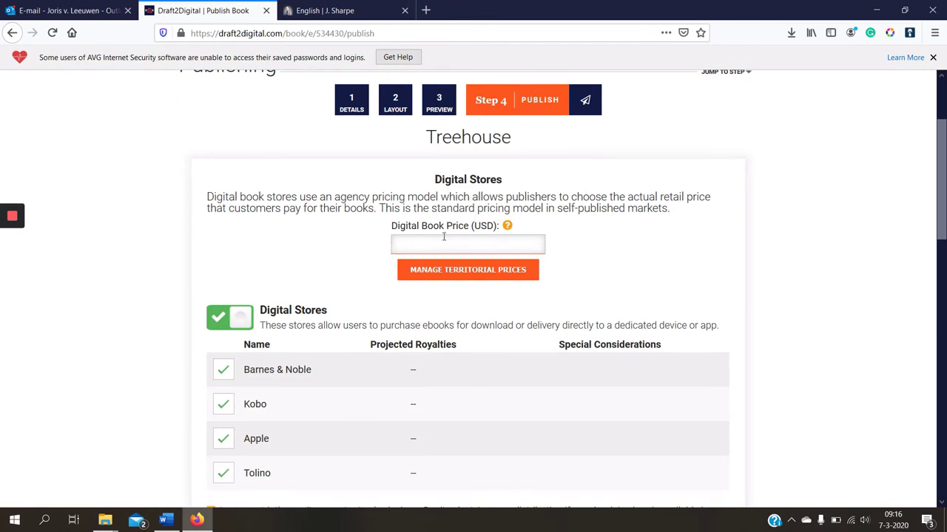
left_click(521, 247)
type("0")
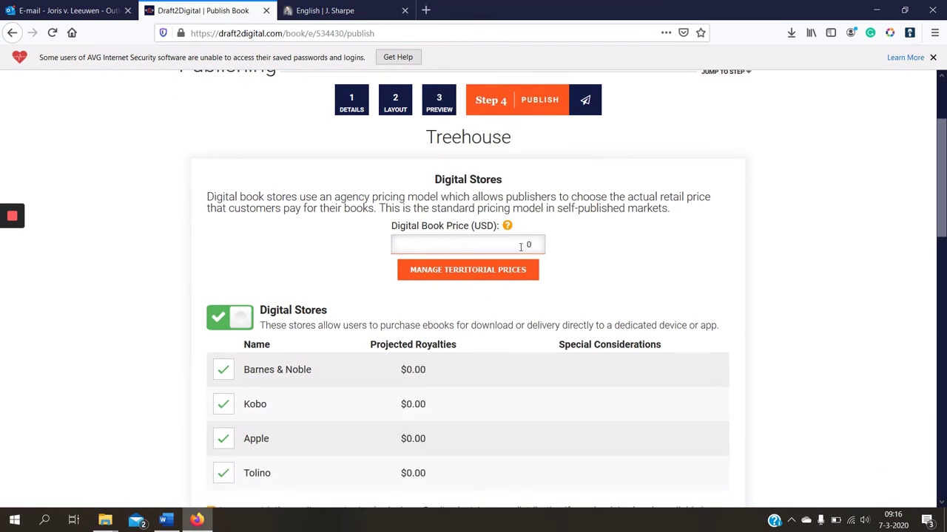
Step: Review the selected digital stores, subscription services and library services with their projected royalties and special considerations, down to the submit option
scroll(465, 281, "down", 2)
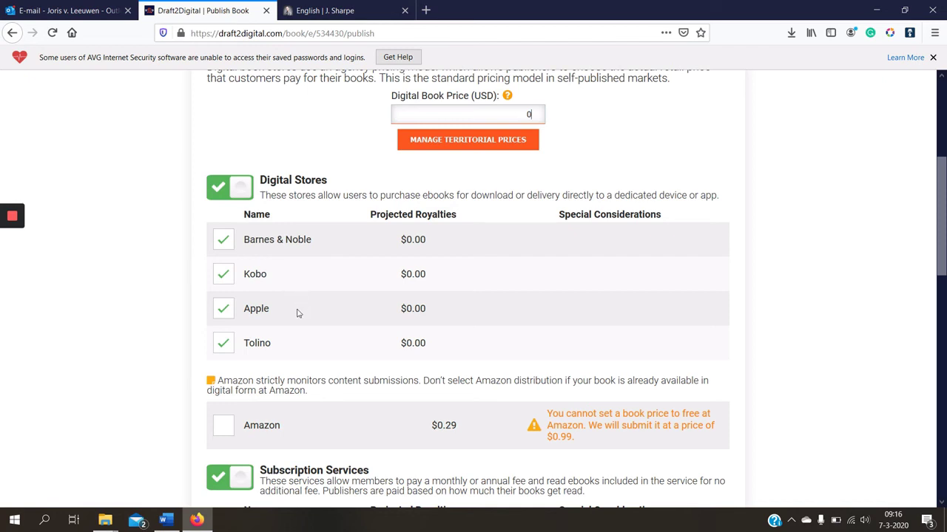
scroll(329, 344, "down", 2)
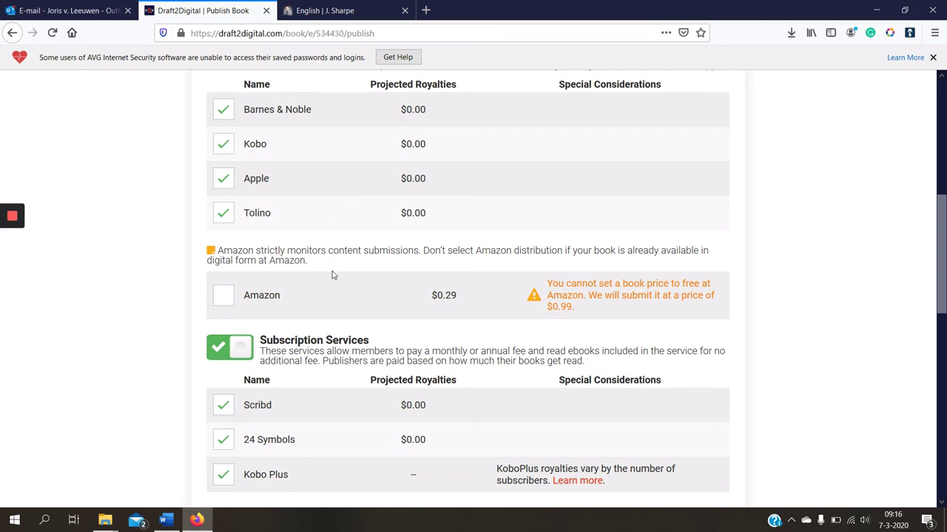
scroll(332, 275, "down", 3)
scroll(332, 277, "down", 2)
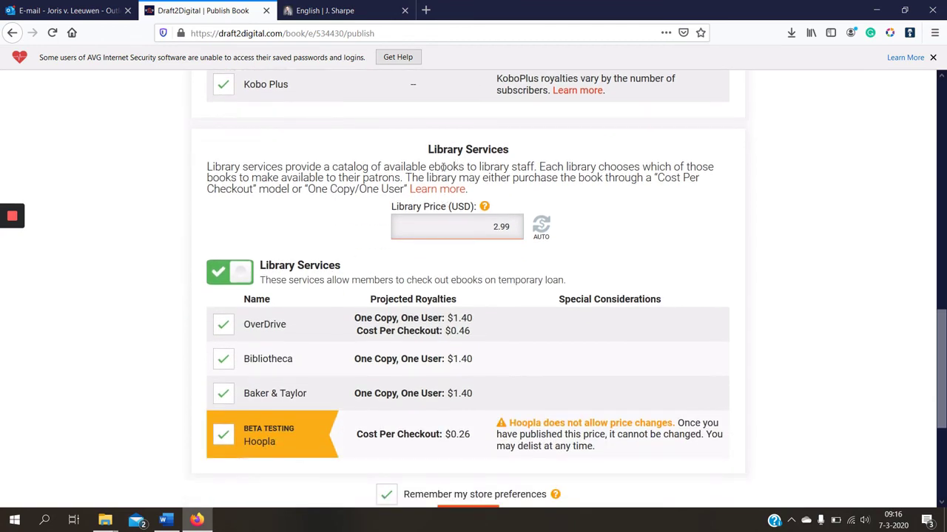
scroll(413, 209, "down", 3)
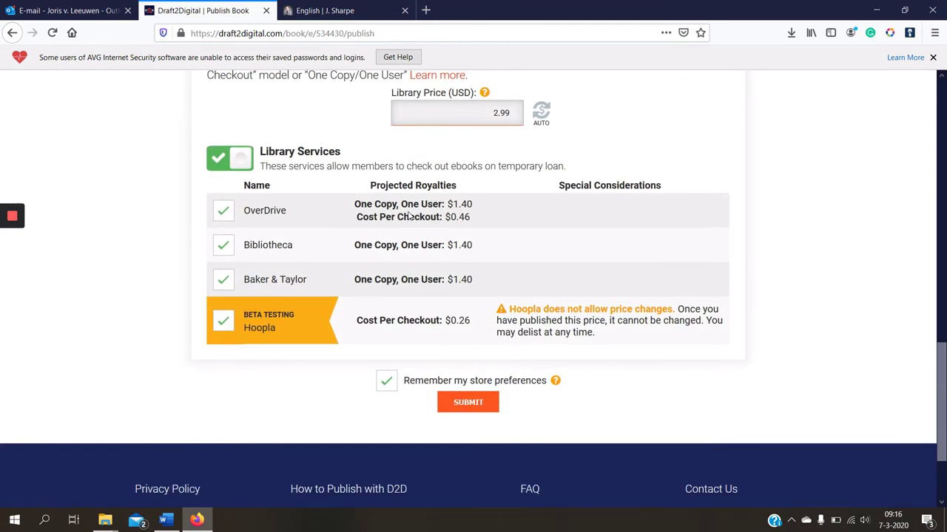